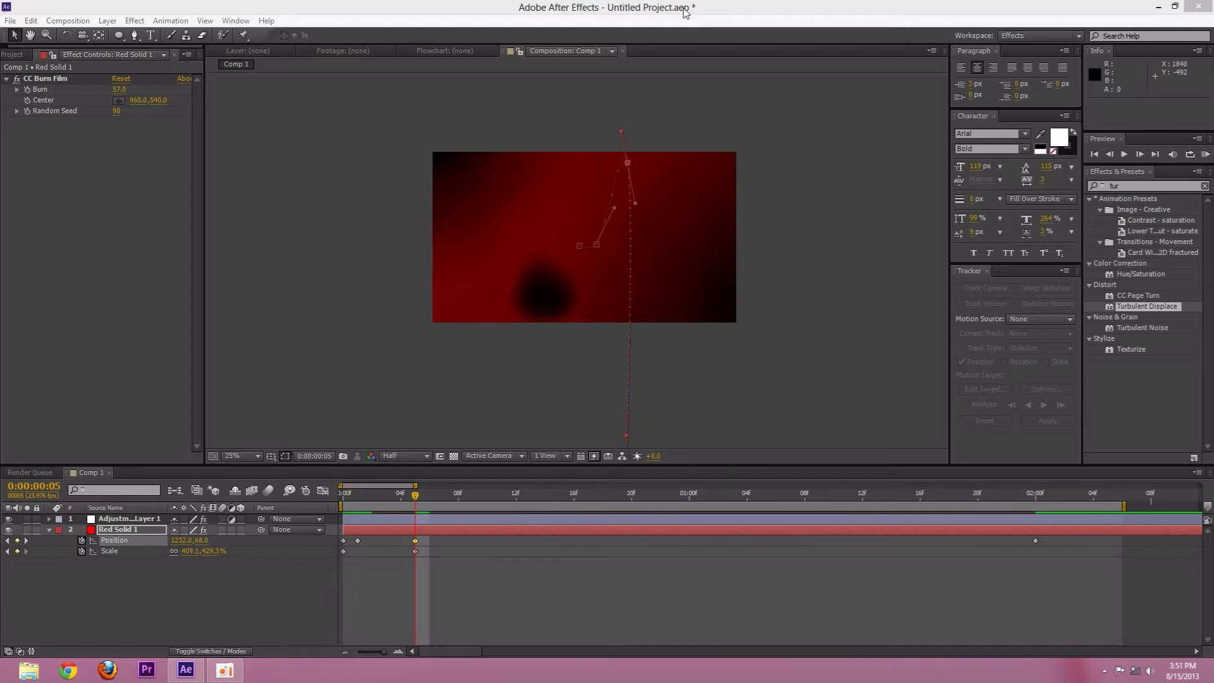
Step: Play back the finished red blood animation in Comp 1 from the first frame
drag(414, 497, 309, 487)
scroll(404, 411, up, 1)
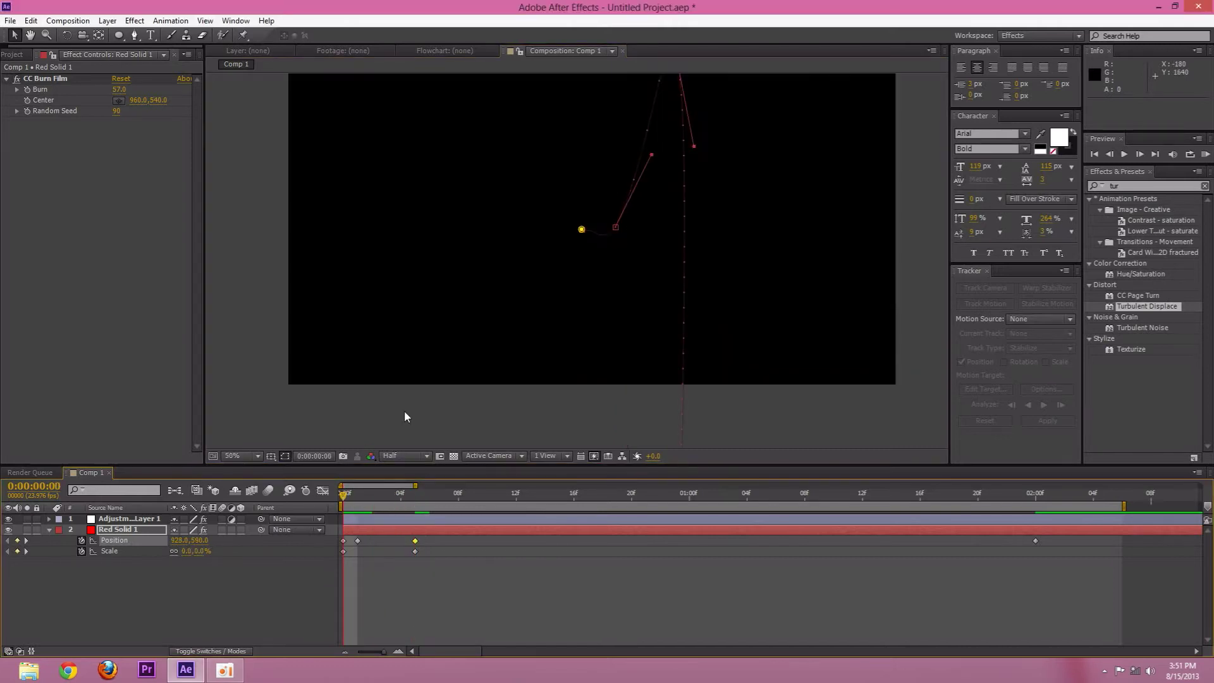
click(419, 407)
drag(418, 408, 413, 461)
key(space)
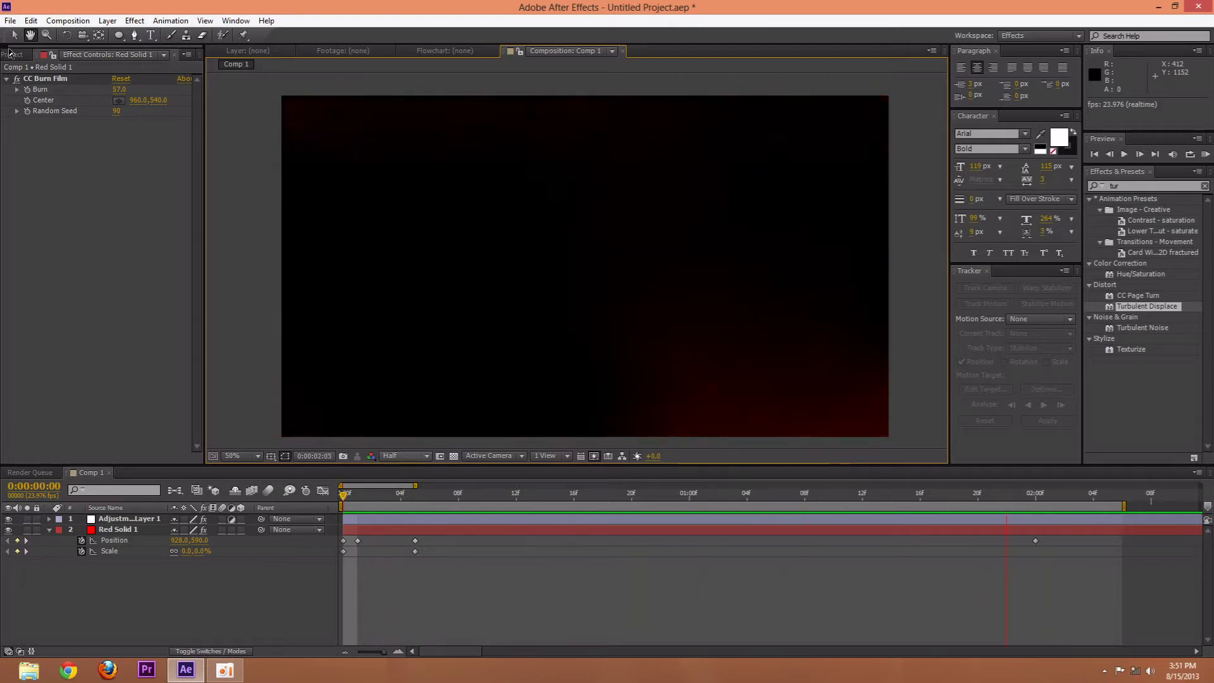
Step: Create a new 1920 x 1080 composition named Comp 2 at 23.976 fps
click(12, 54)
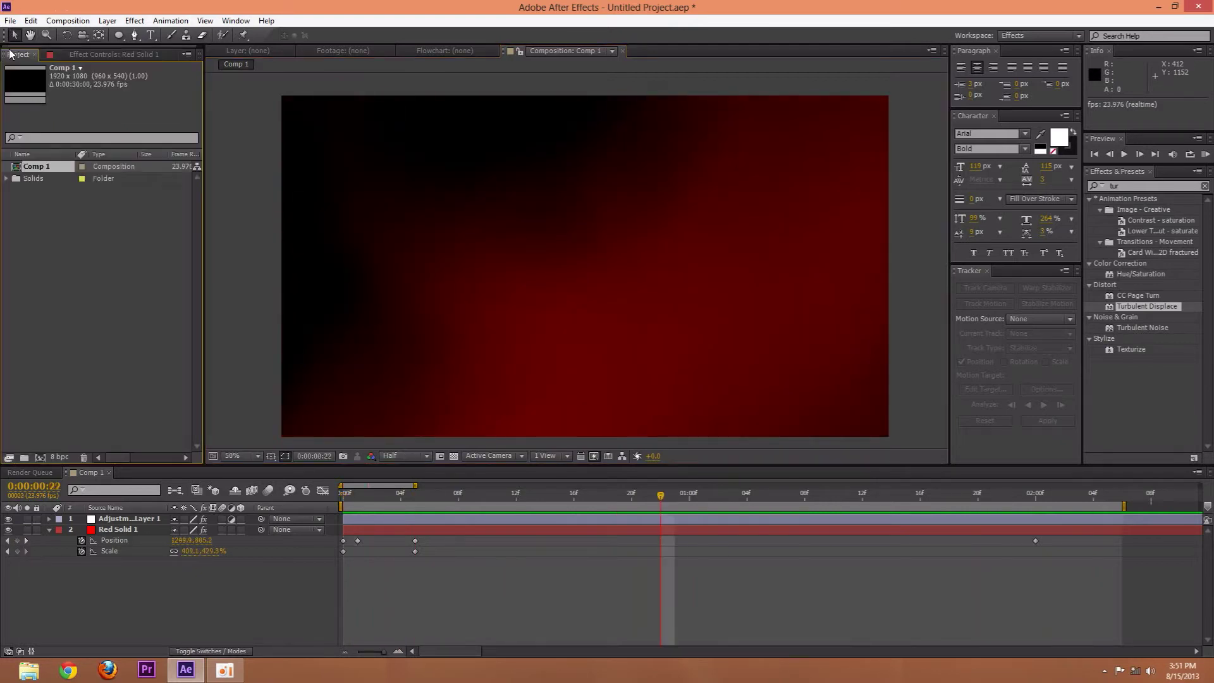
click(40, 456)
click(506, 397)
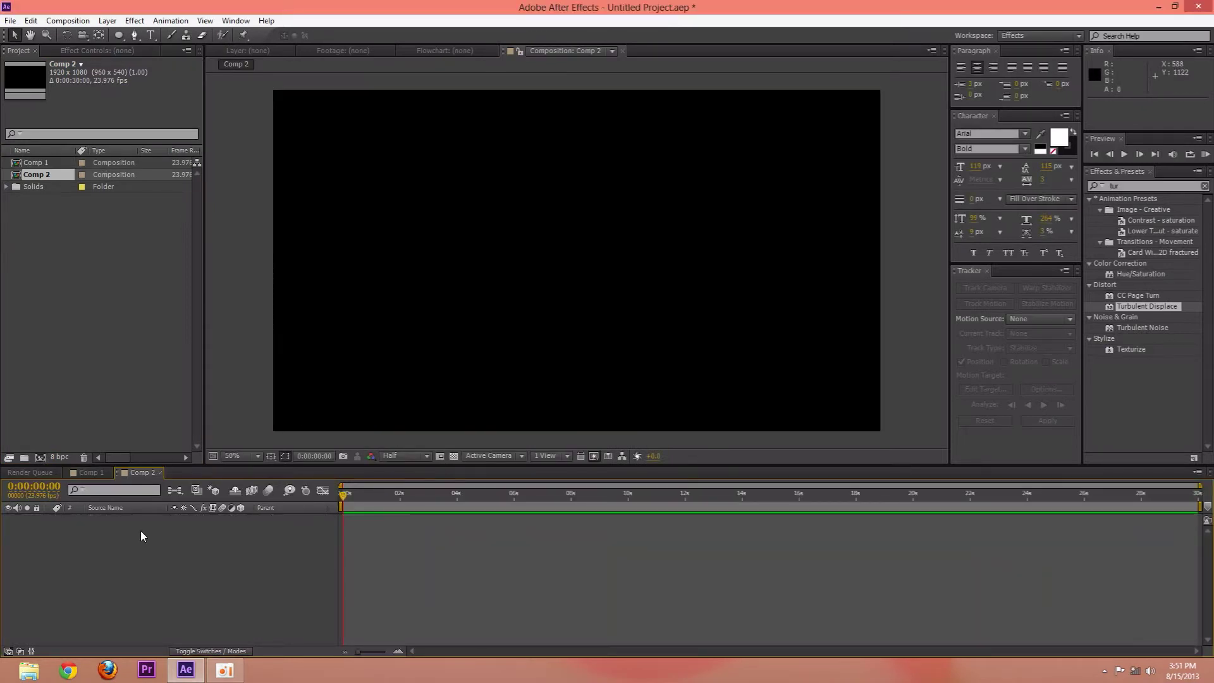
Step: Add a red 1920 x 1080 solid layer to Comp 2
right_click(140, 528)
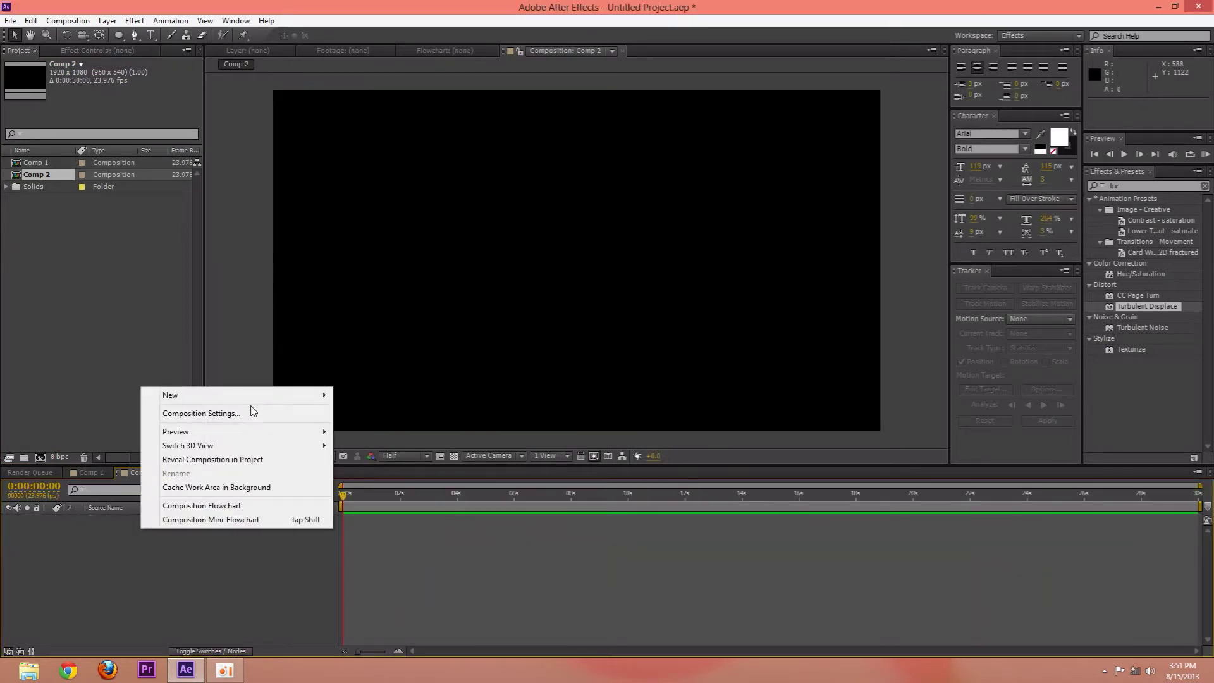
mouse_move(253, 397)
click(391, 428)
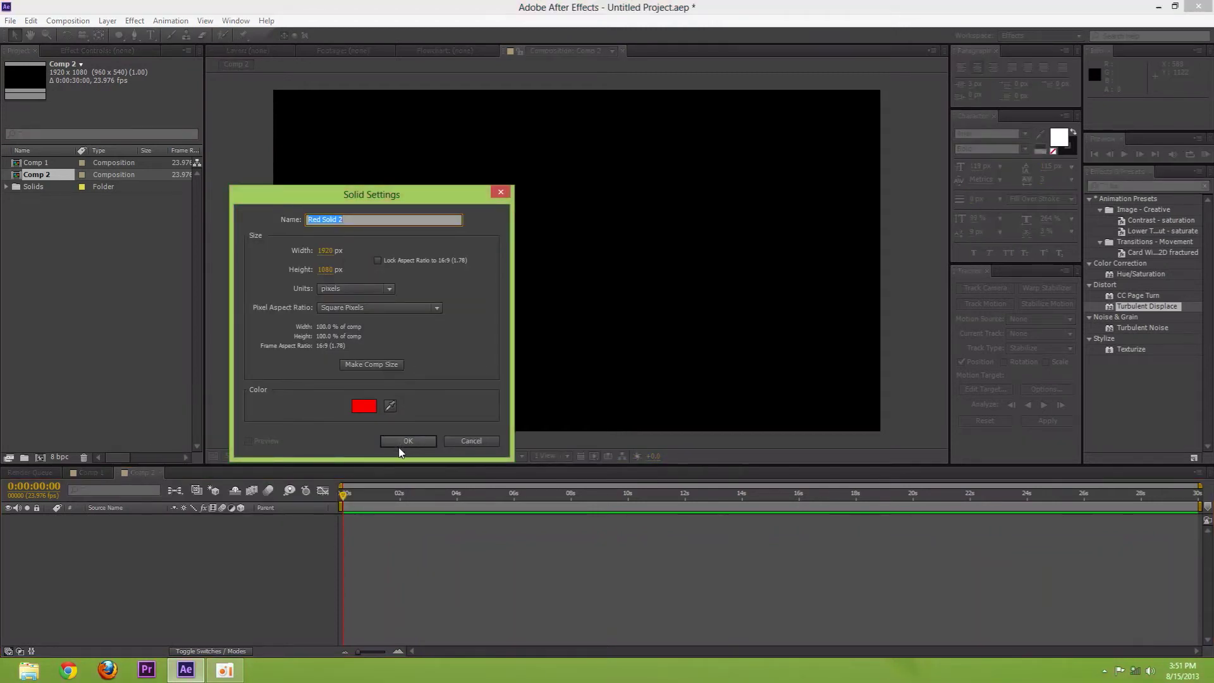
click(406, 441)
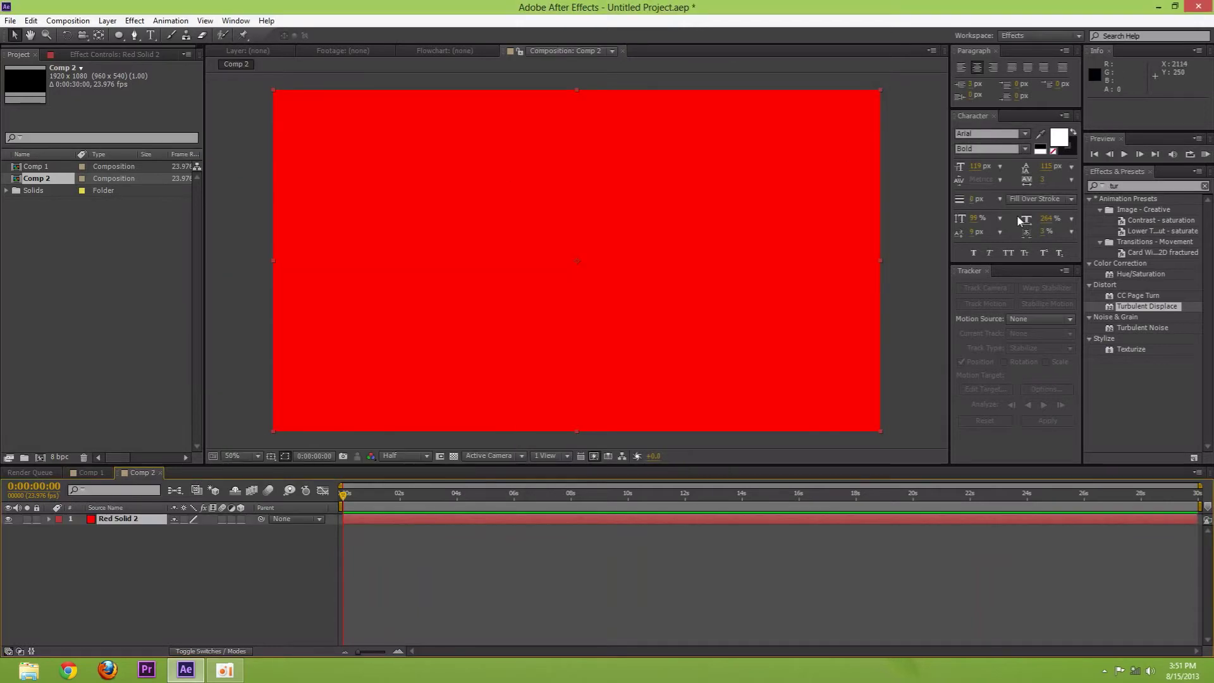
Step: Apply the CC Burn Film effect to the red solid with Burn at 56 and Random Seed at 700
click(1132, 187)
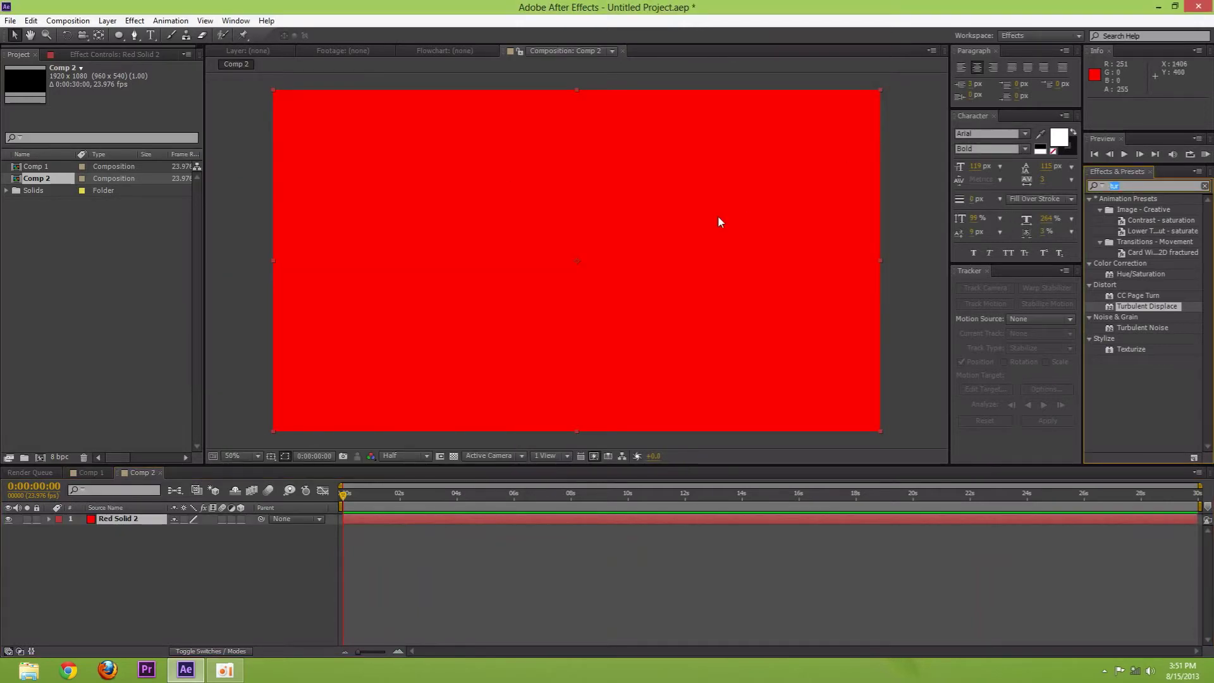
text(film)
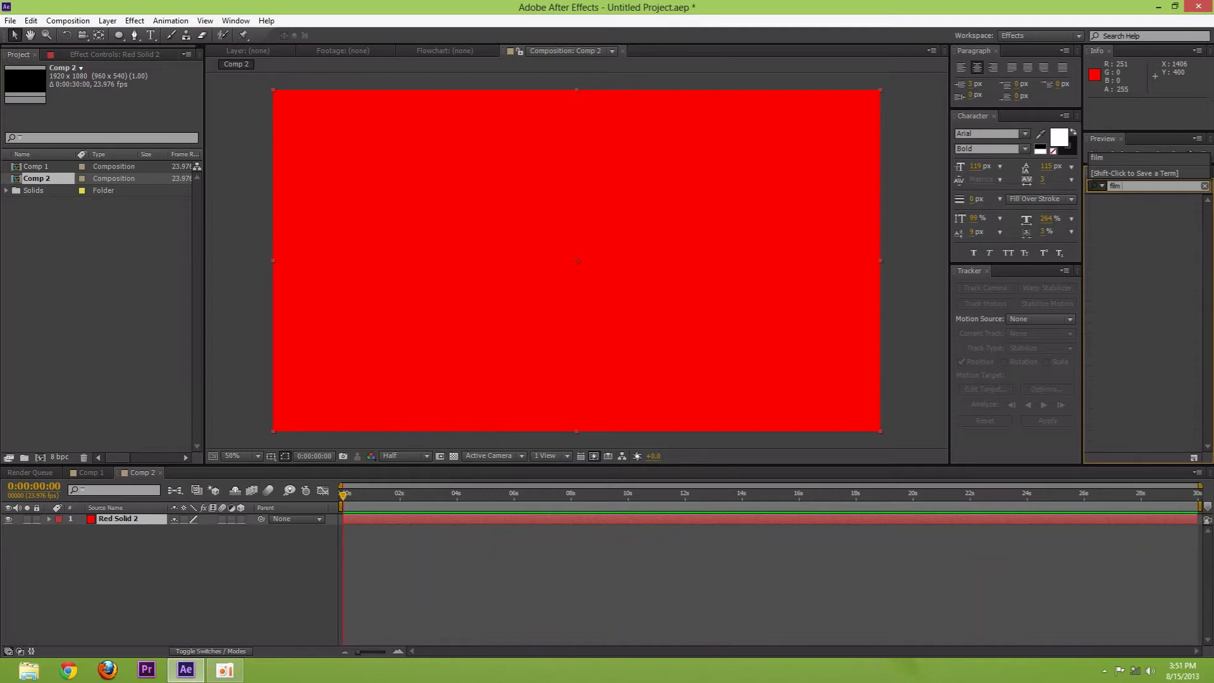
text( bu)
text(i)
key(BackSpace)
key(BackSpace)
key(BackSpace)
key(BackSpace)
key(BackSpace)
key(BackSpace)
key(BackSpace)
key(BackSpace)
text(b)
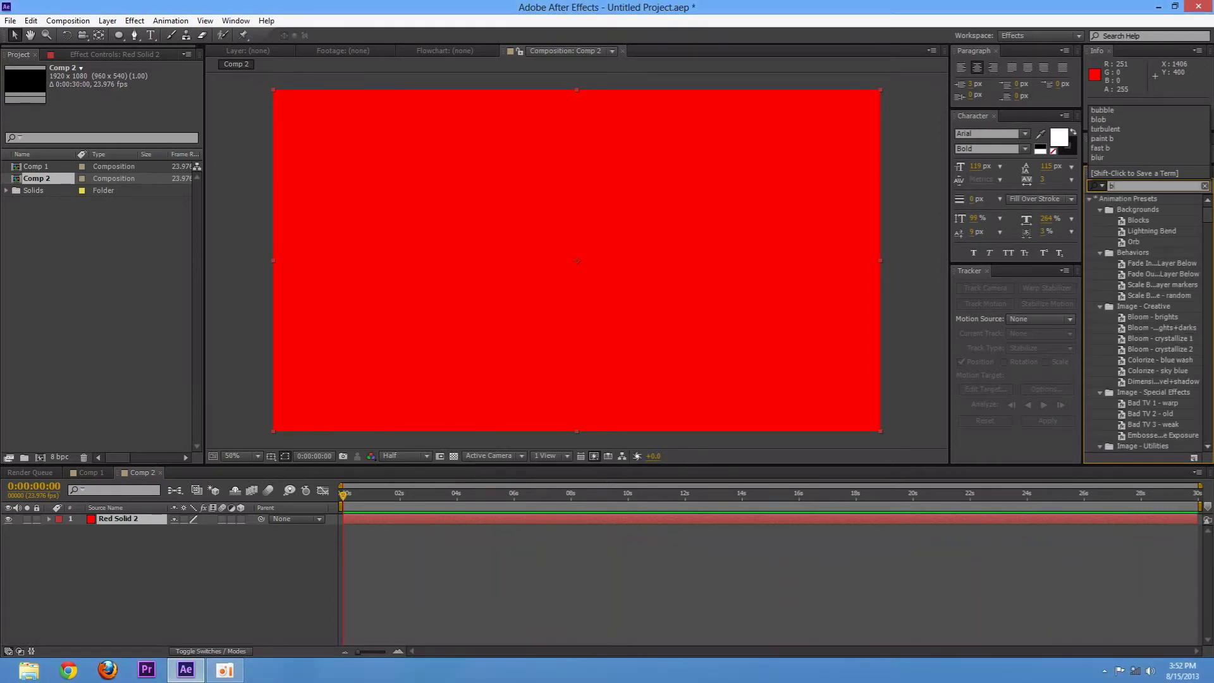
text(ur)
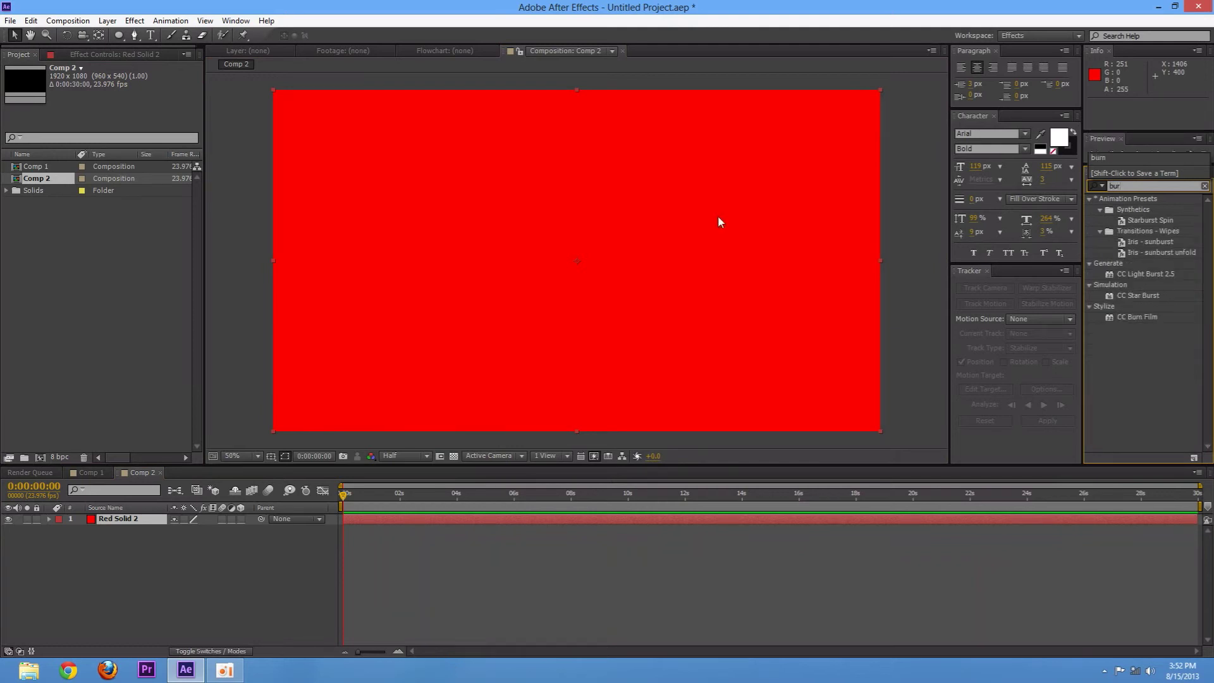
mouse_move(1153, 317)
mouse_down()
mouse_move(18, 491)
mouse_move(158, 531)
mouse_move(157, 517)
mouse_up()
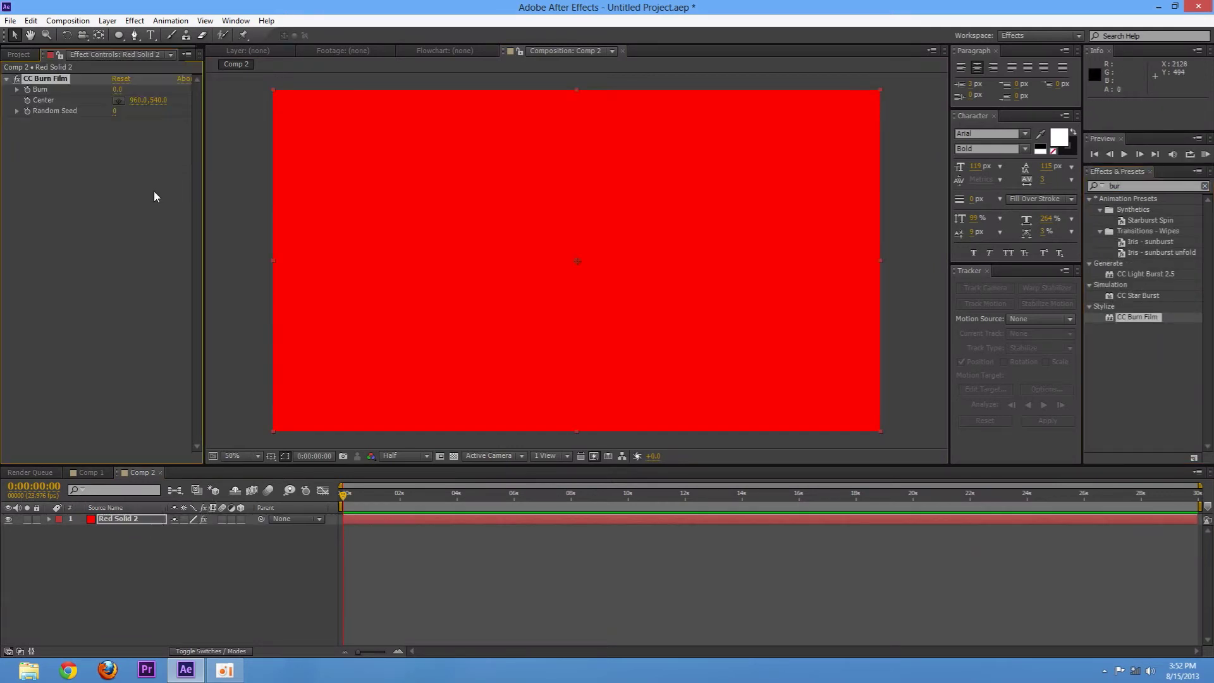
mouse_move(120, 87)
mouse_down()
mouse_move(116, 118)
mouse_move(133, 113)
mouse_move(98, 119)
mouse_move(111, 91)
mouse_move(128, 96)
mouse_move(120, 91)
mouse_move(133, 95)
mouse_move(117, 119)
mouse_move(144, 124)
mouse_up()
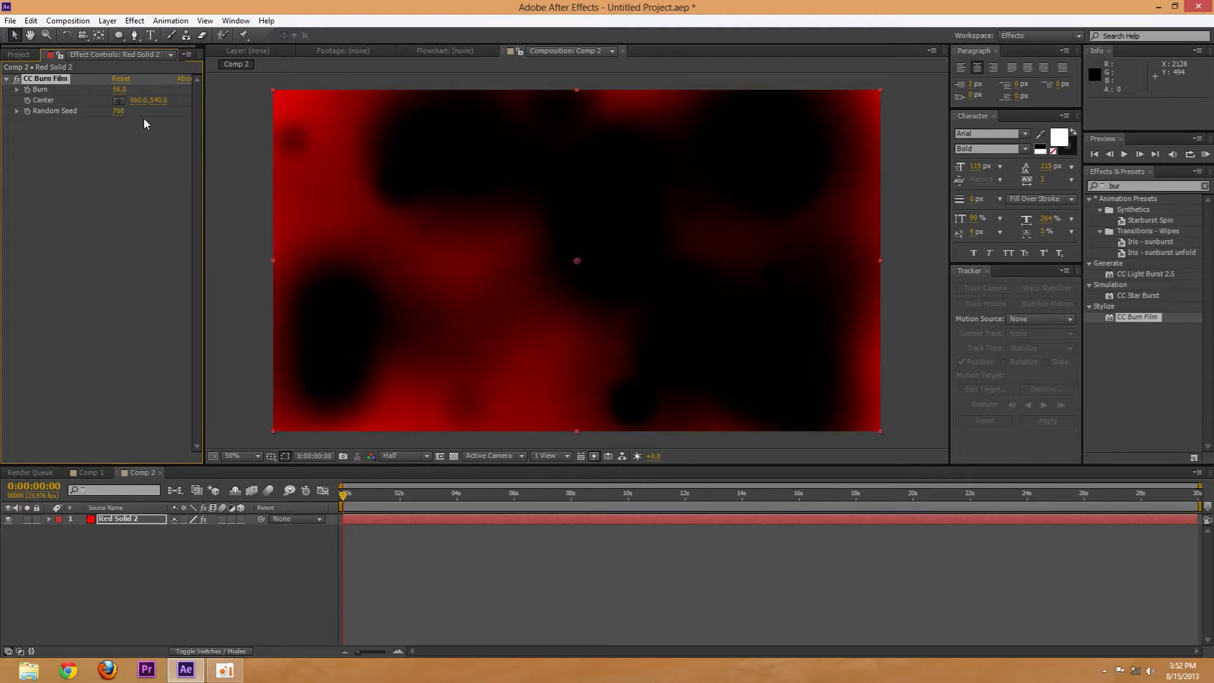
Step: Find the Invert effect and apply it to the red solid below CC Burn Film
click(1141, 184)
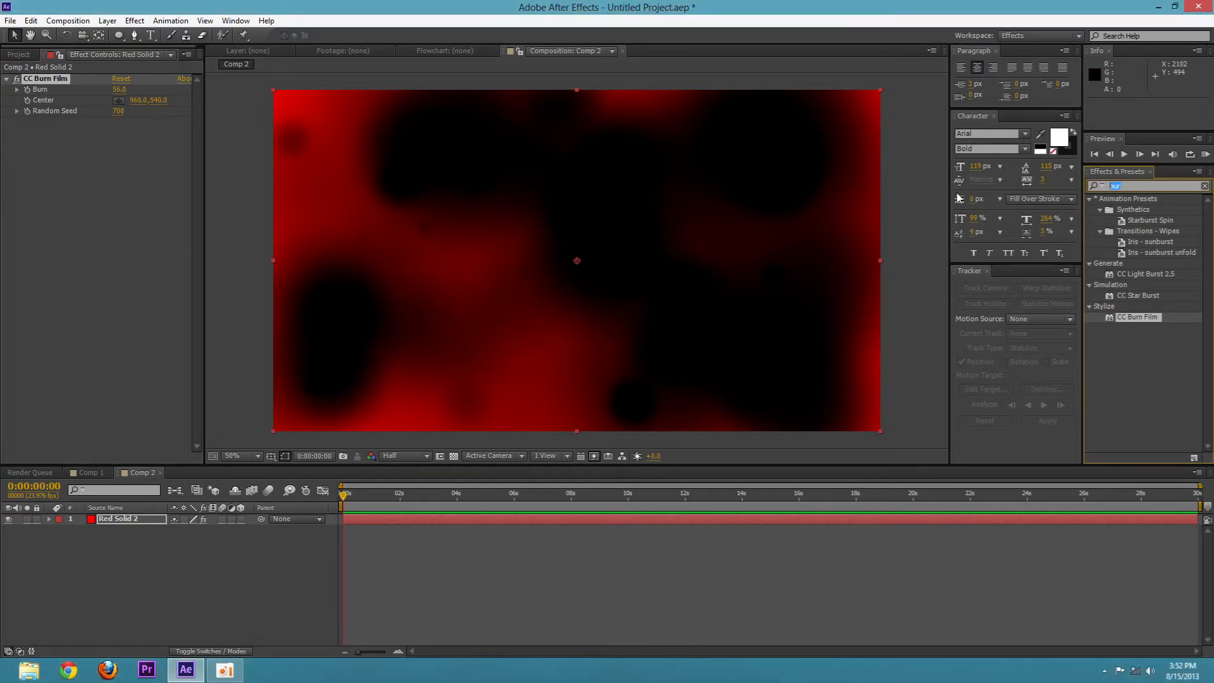
text(invert)
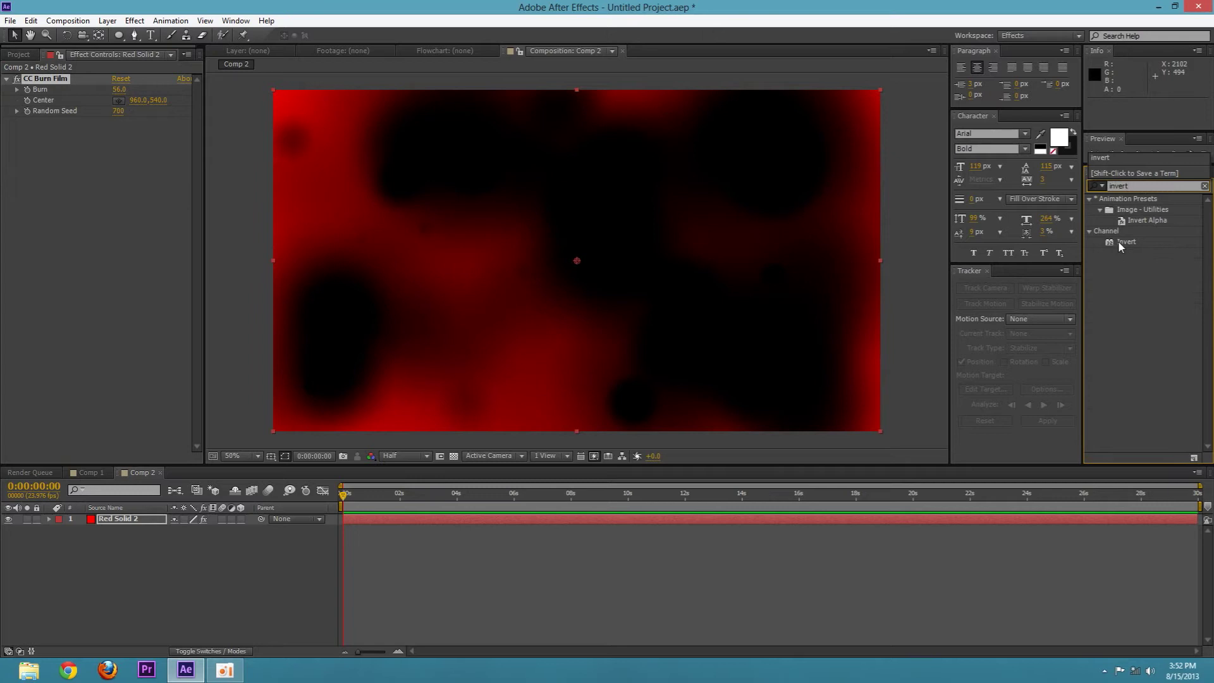
mouse_move(1118, 241)
mouse_down()
mouse_move(1100, 252)
mouse_move(210, 261)
mouse_move(135, 211)
mouse_up()
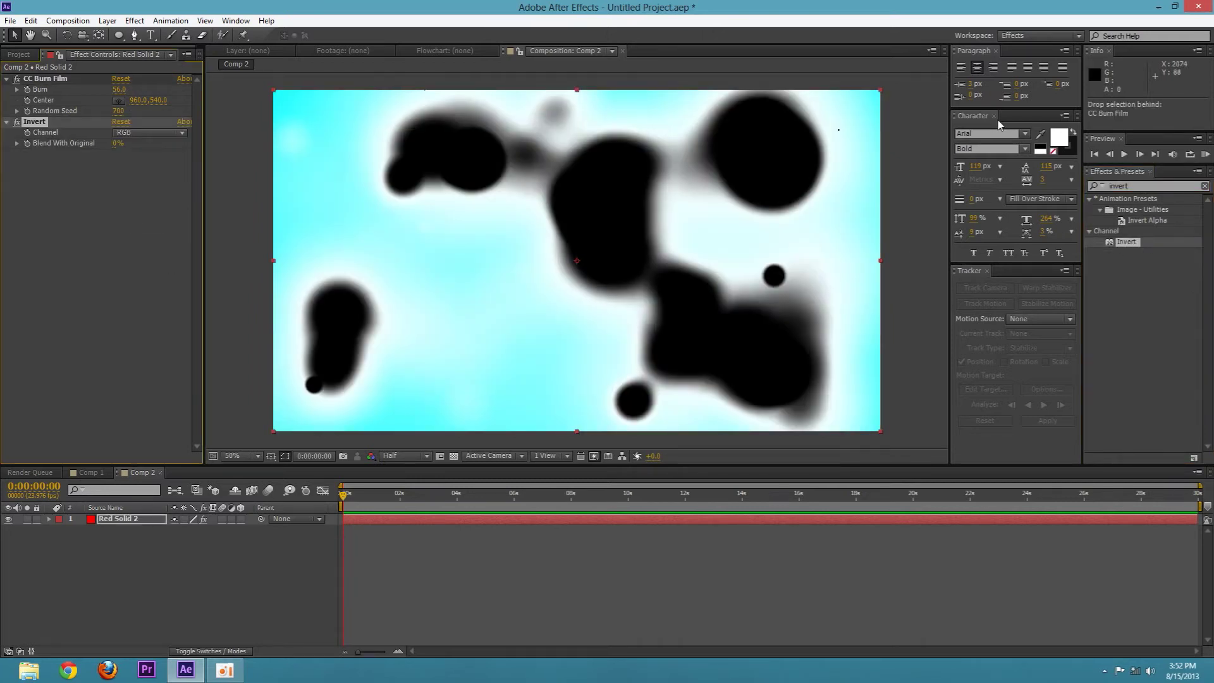
Step: Apply the Tint effect to the solid below Invert and map white to pure red FF0000
click(1131, 185)
drag(1131, 186, 953, 193)
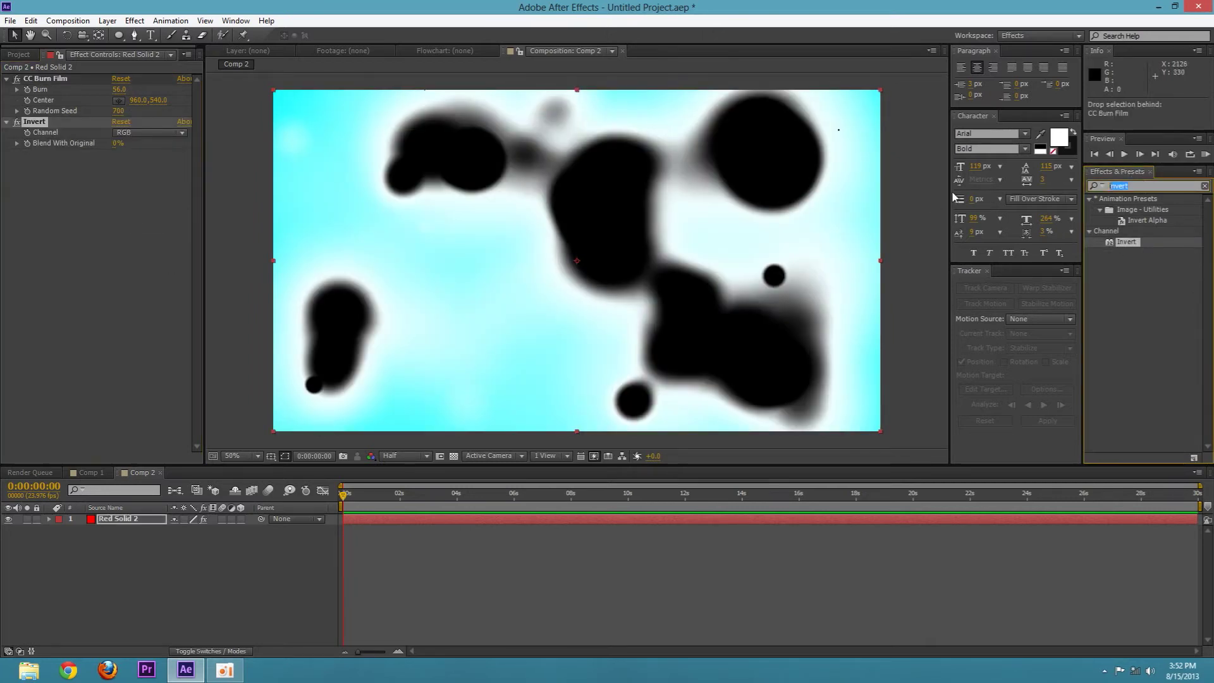
text(tint)
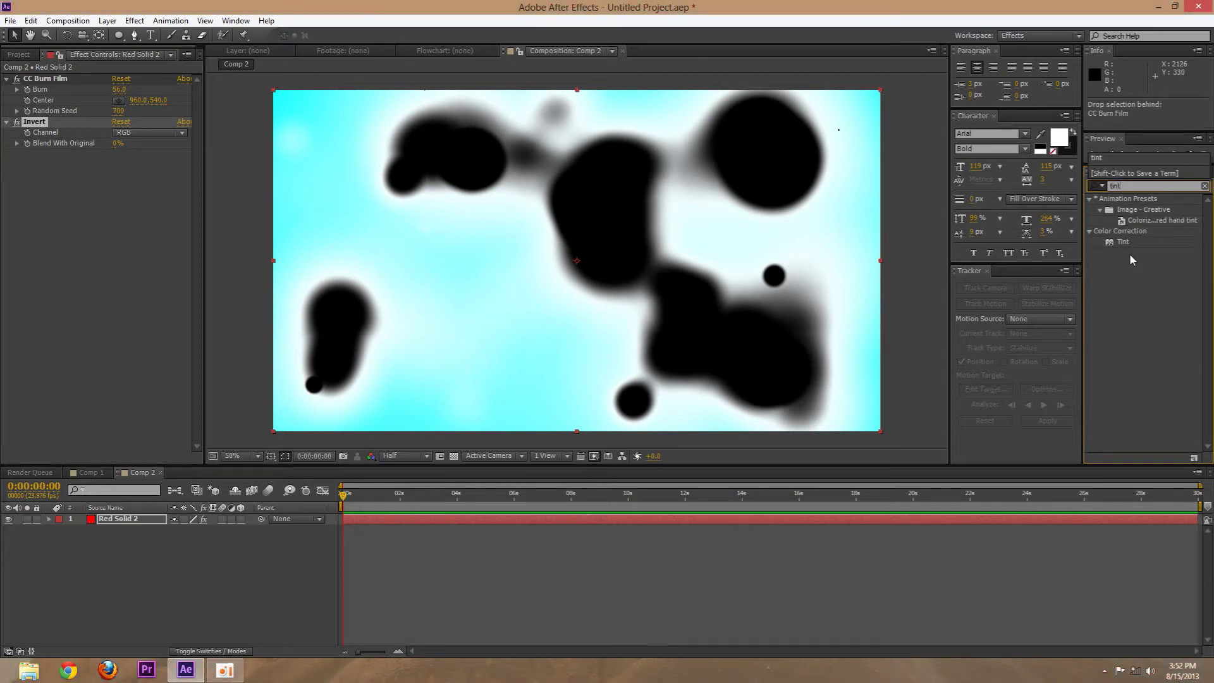
drag(1123, 242, 68, 175)
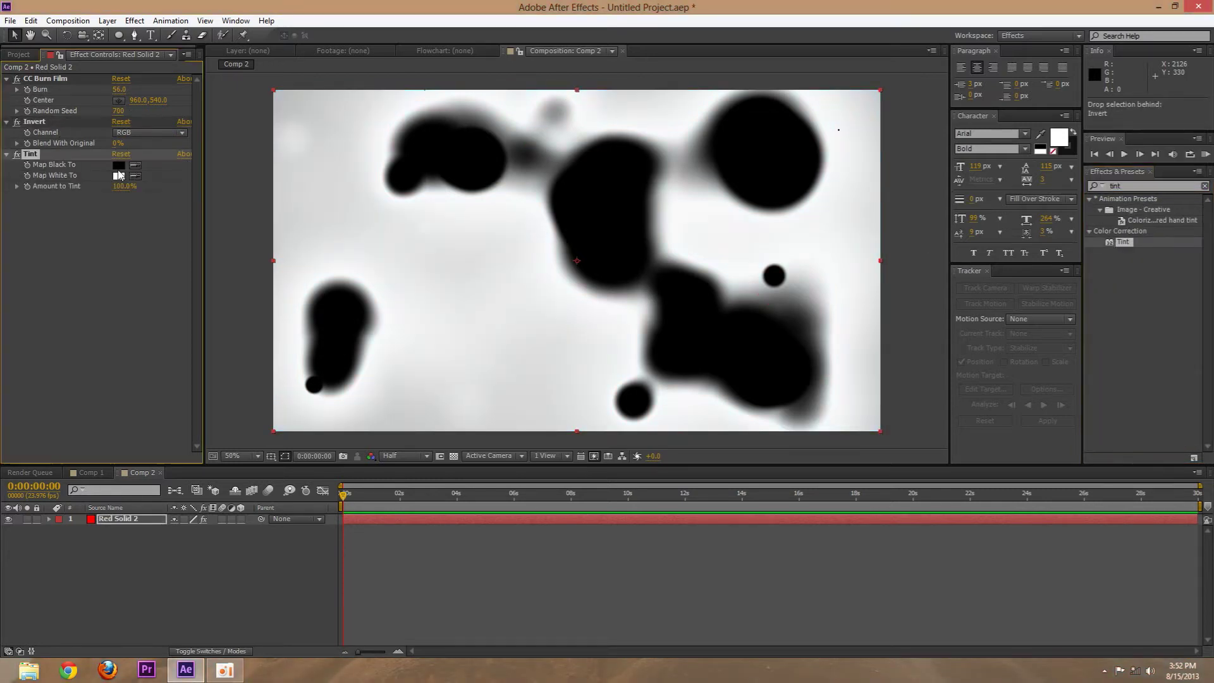
click(118, 175)
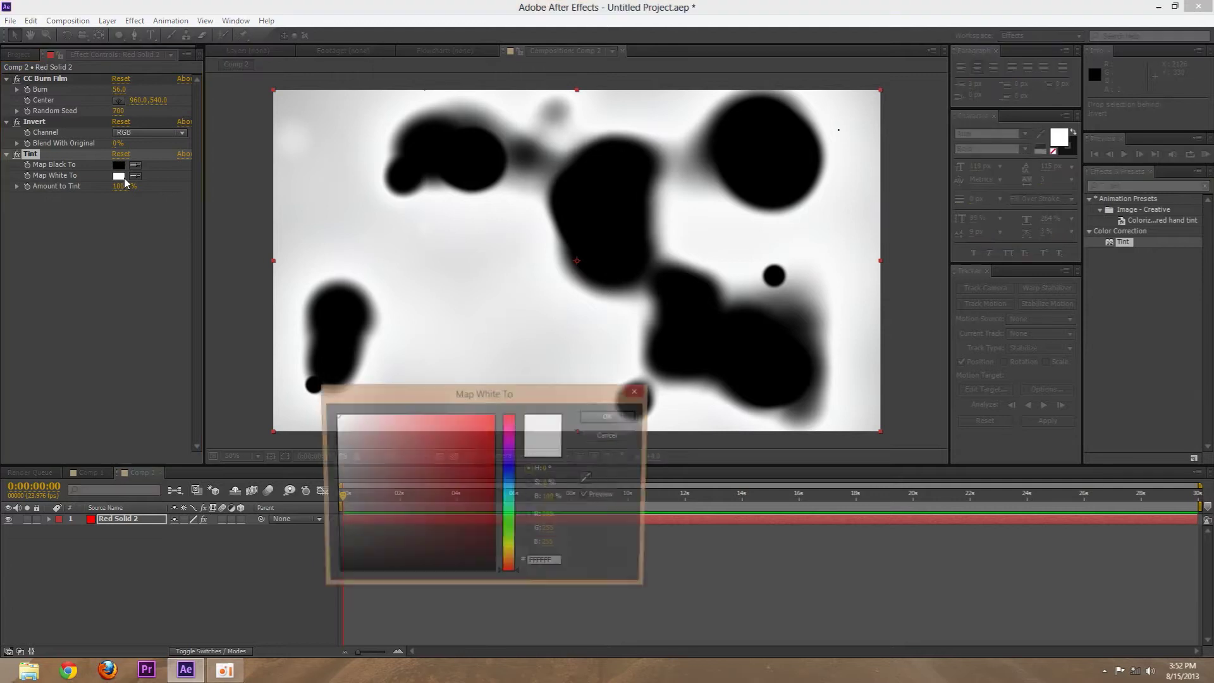
click(493, 415)
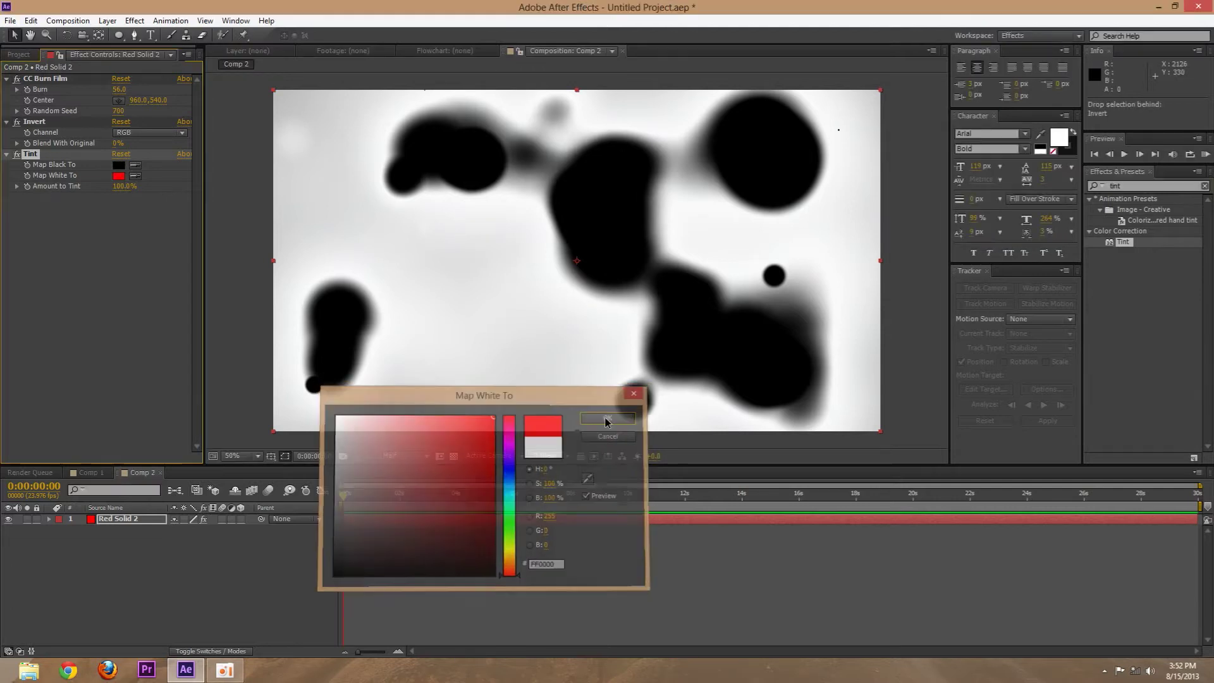
click(610, 416)
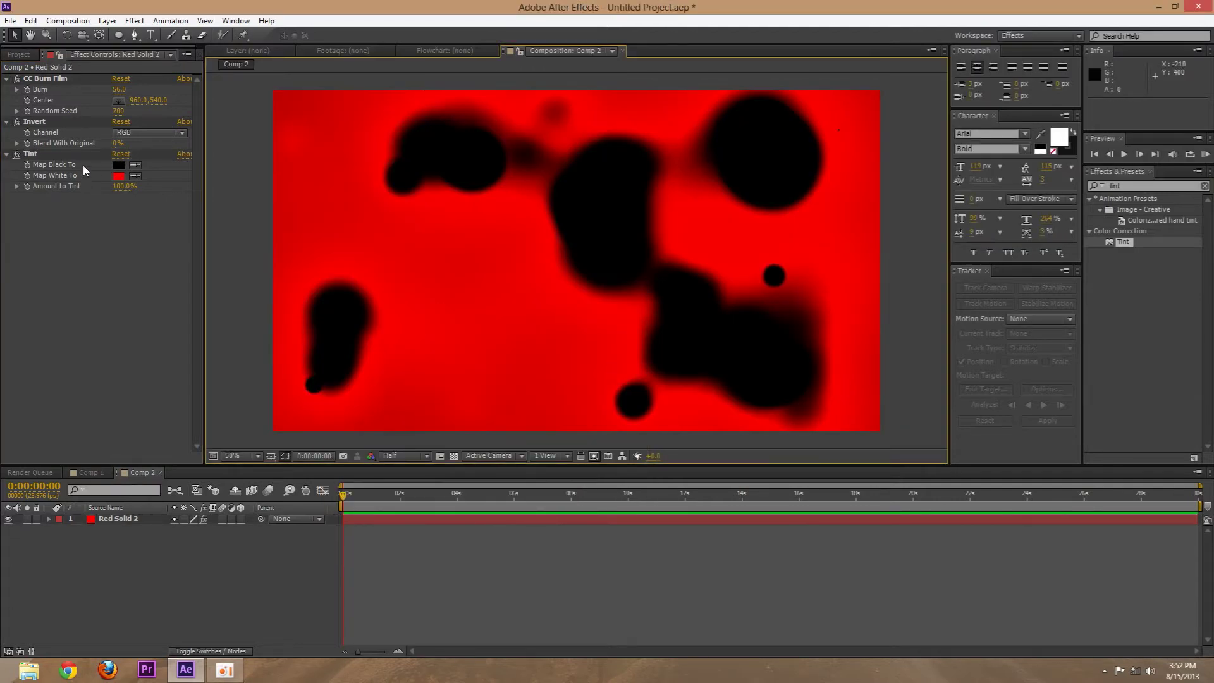
Step: Collapse the Invert and Tint effects and switch both off and on again to compare the two looks
click(7, 122)
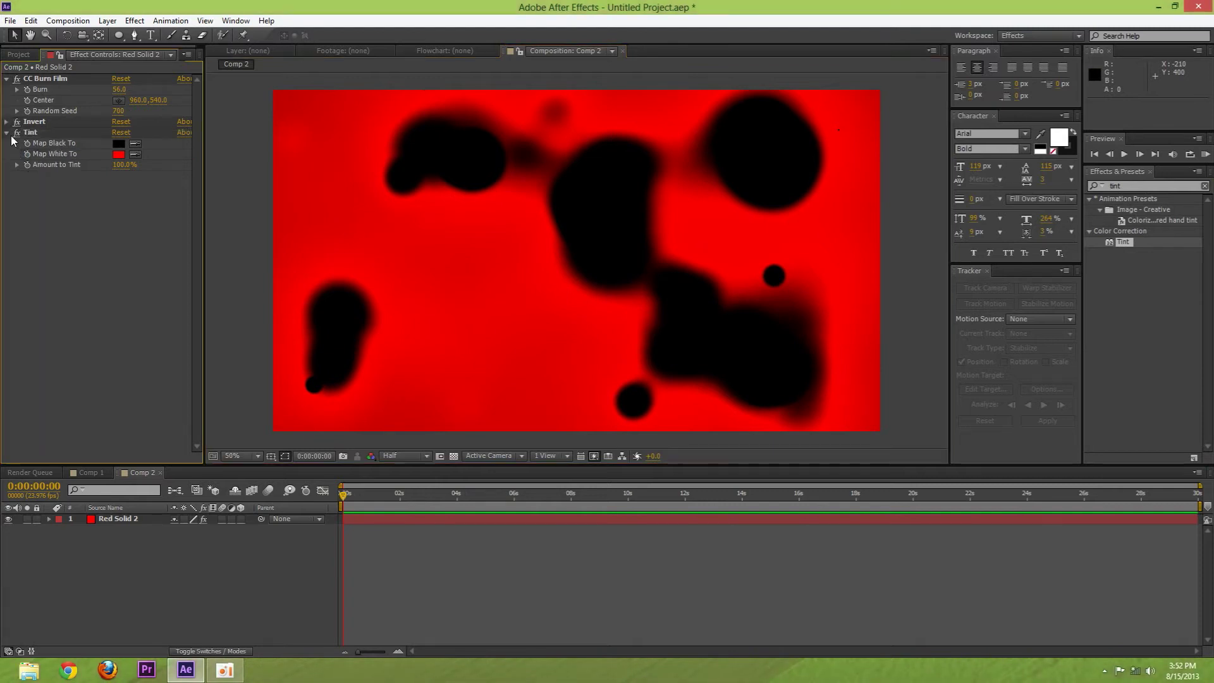
click(7, 133)
click(16, 132)
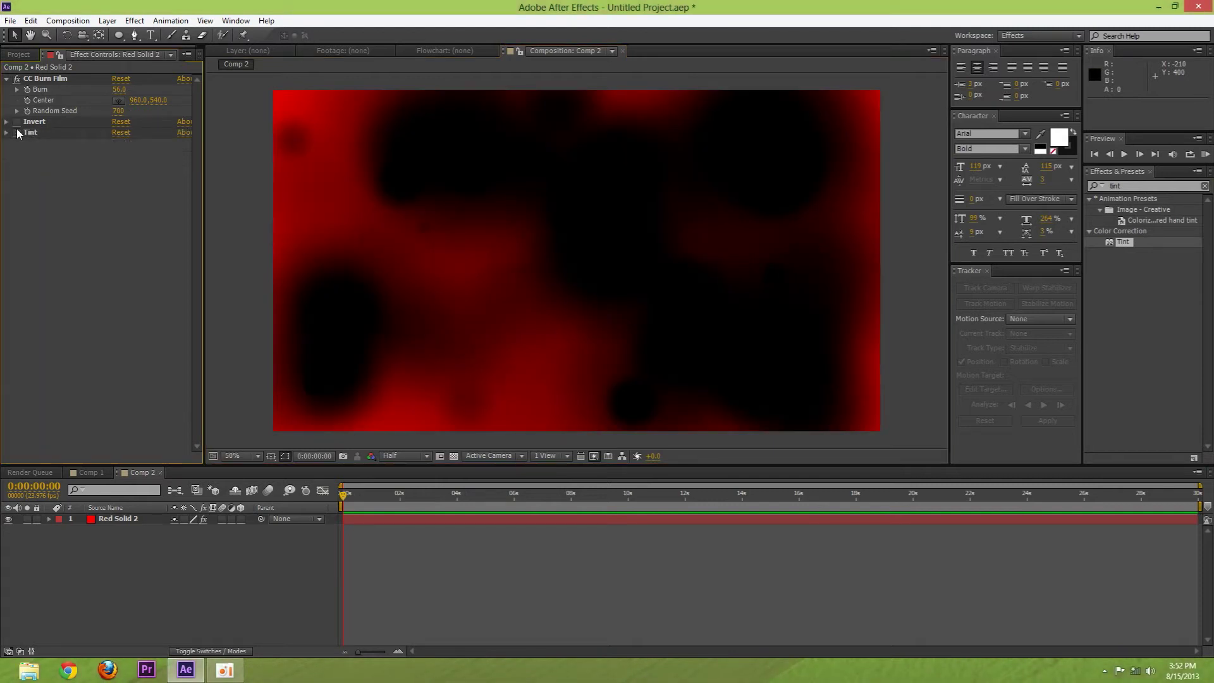
click(17, 132)
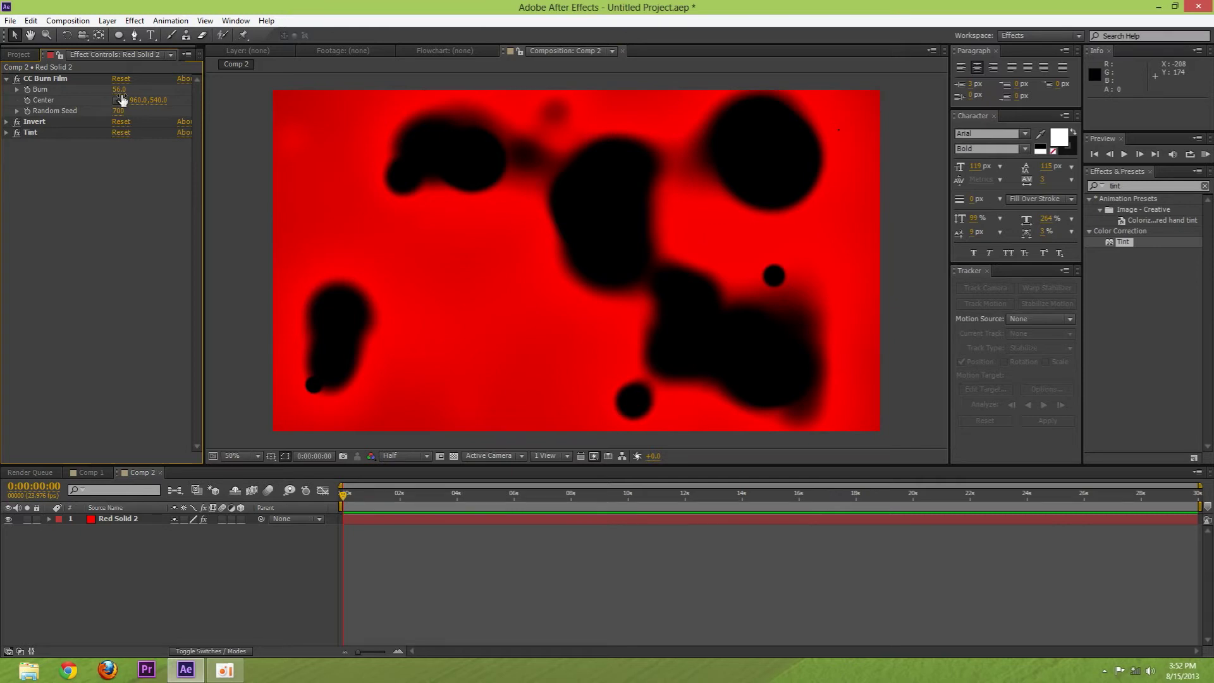
Step: Disable the Invert and Tint effects and set CC Burn Film's Burn to 50 and Random Seed to 920
mouse_move(120, 89)
mouse_down()
mouse_move(132, 92)
mouse_move(17, 132)
mouse_up()
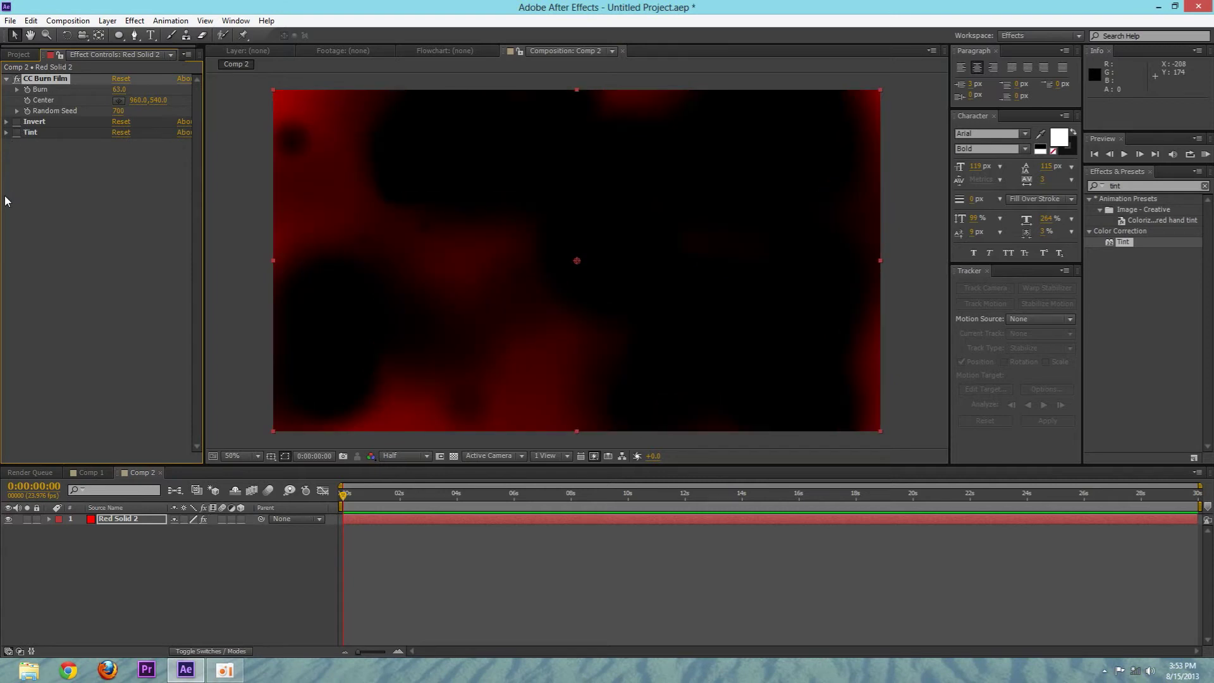
mouse_move(115, 89)
mouse_down()
mouse_move(100, 90)
mouse_move(123, 112)
mouse_move(129, 92)
mouse_move(119, 116)
mouse_up()
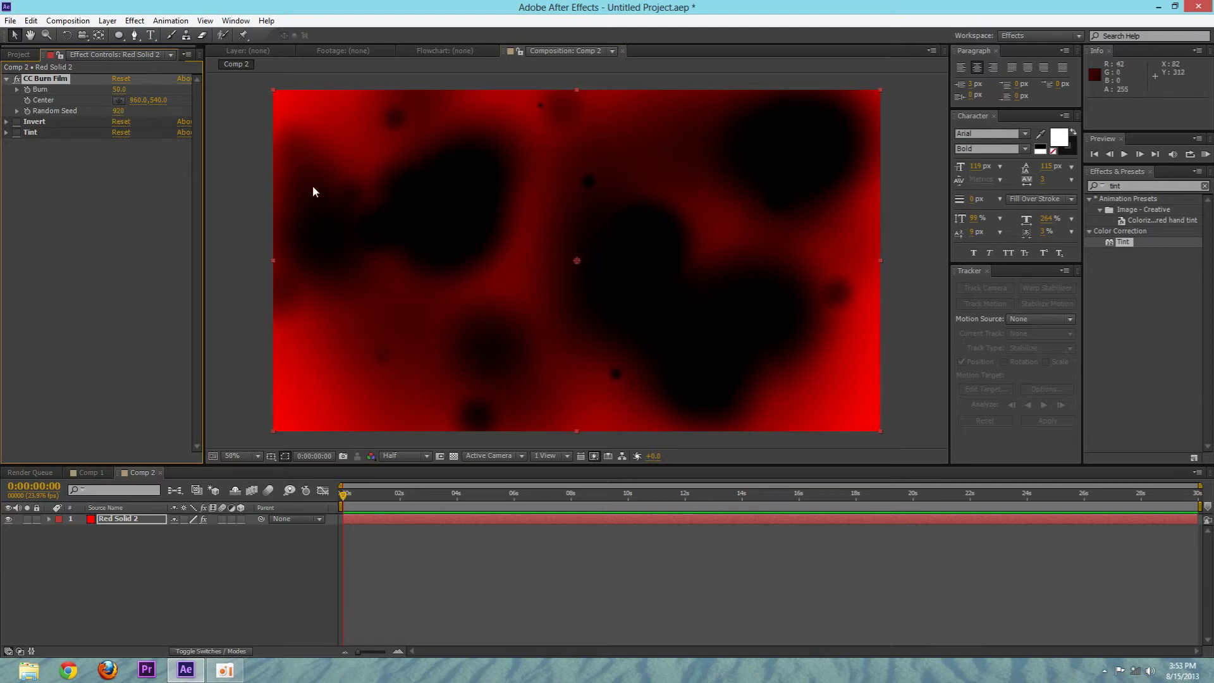
Step: Enlarge the solid to about 177.5 by 180.7 % and move it to about position 1196, 108, keeping the frame covered
scroll(329, 190, down, 2)
scroll(336, 192, up, 1)
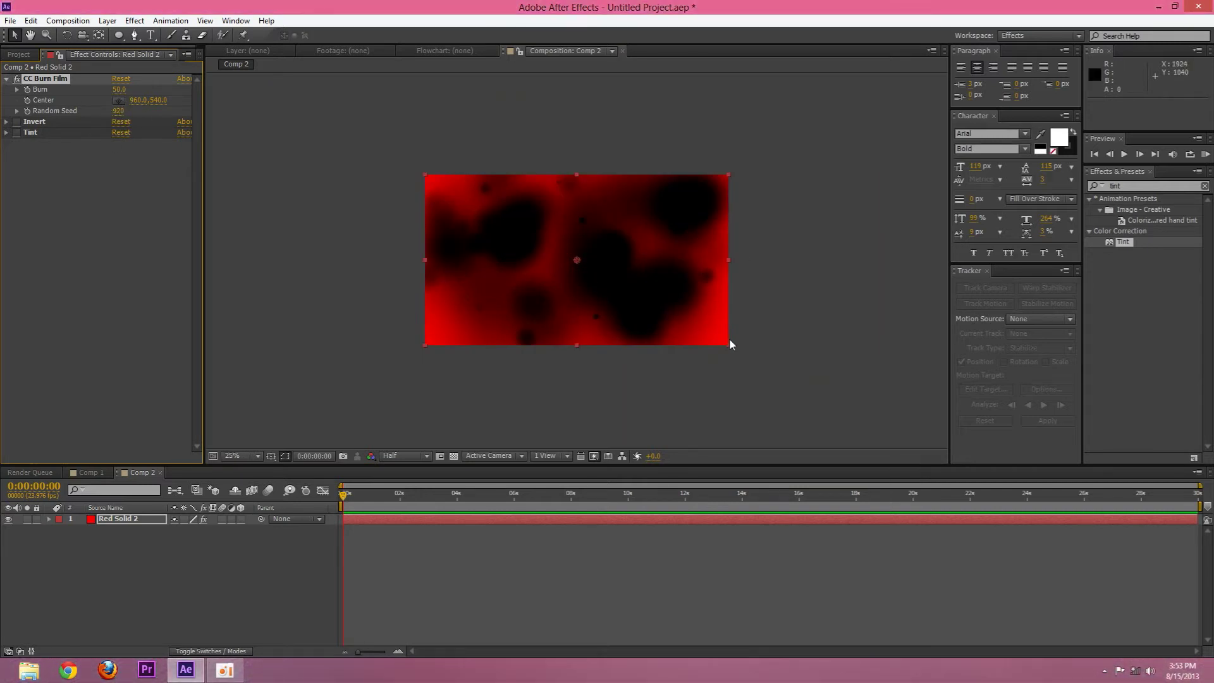
drag(732, 343, 713, 304)
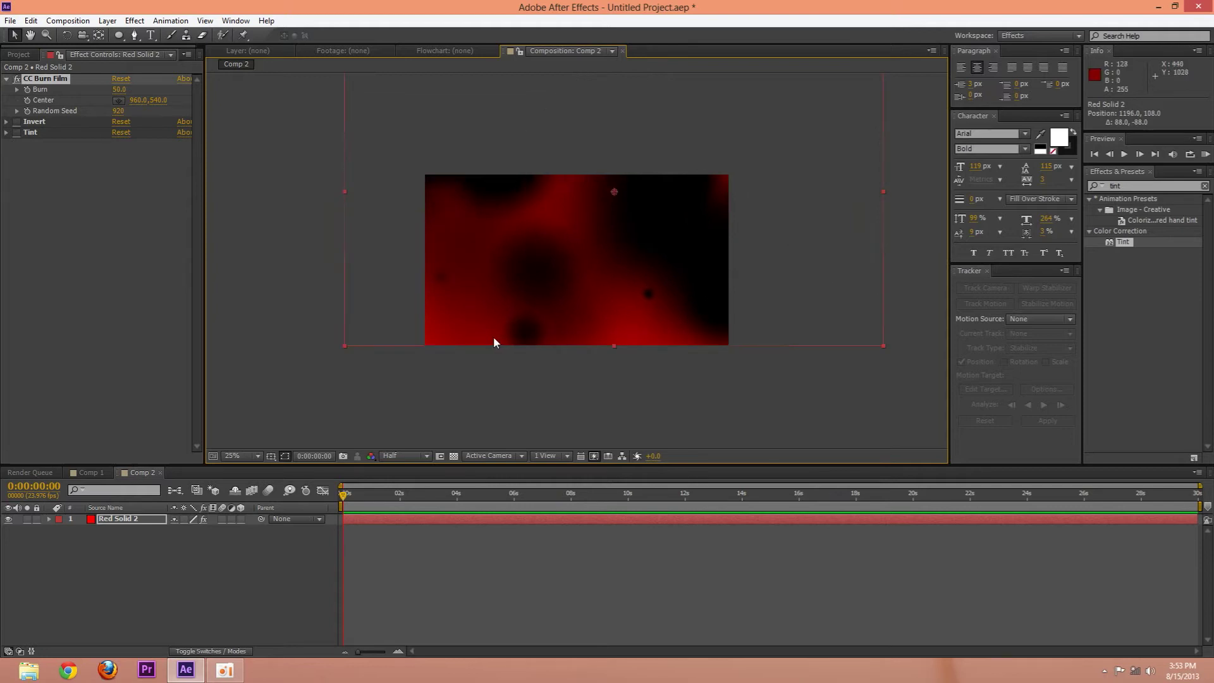
Step: Reveal the solid's Position and Scale and start keyframing both at the first frame
key(p)
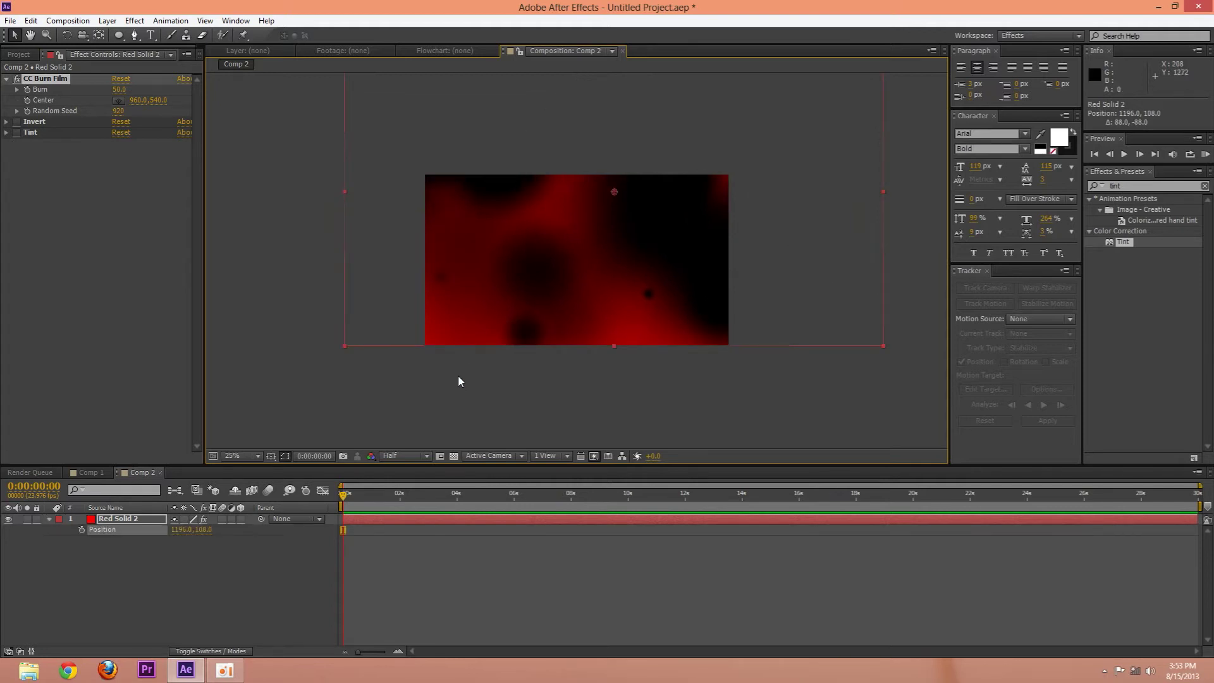
key(shift+s)
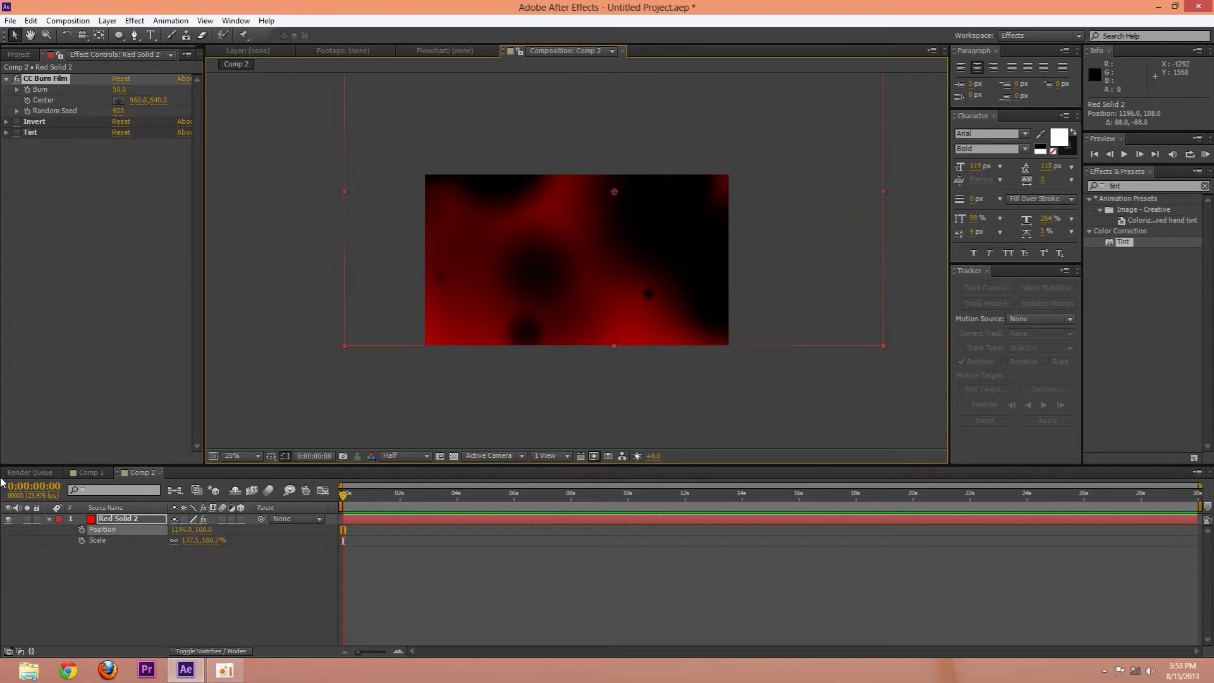
click(81, 530)
click(82, 541)
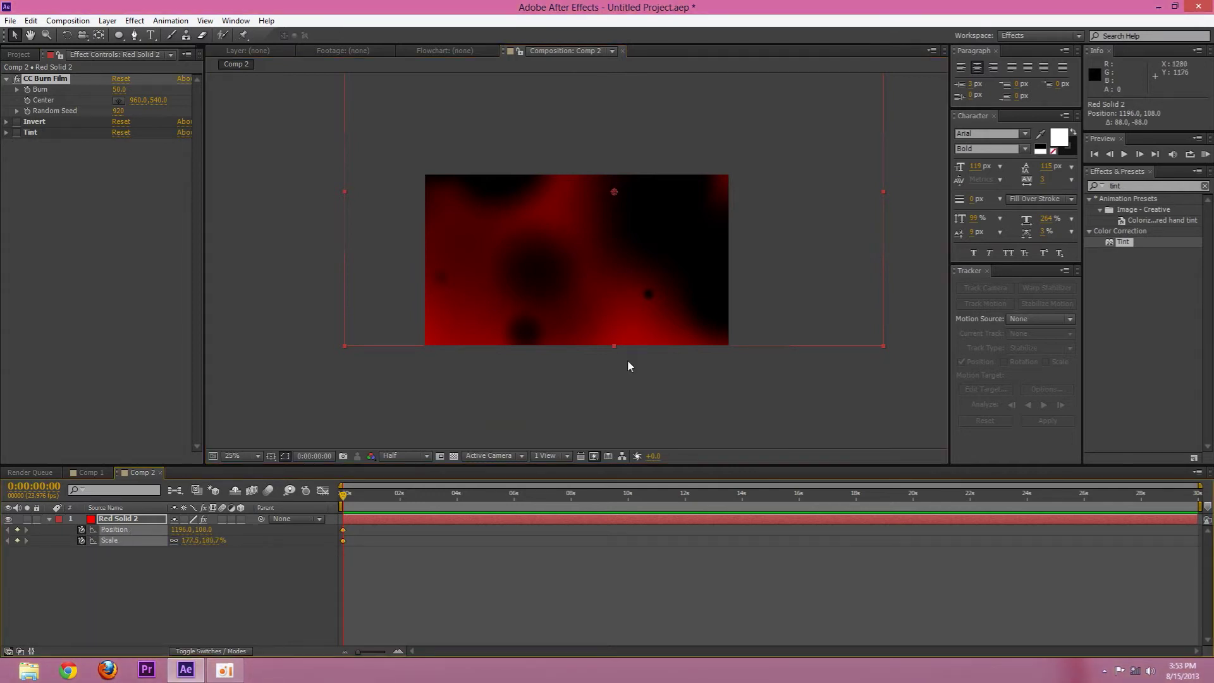
Step: Shrink the solid to about 19 % and move it to the frame's centre at about 956, 540 on the first frame
click(211, 551)
click(208, 541)
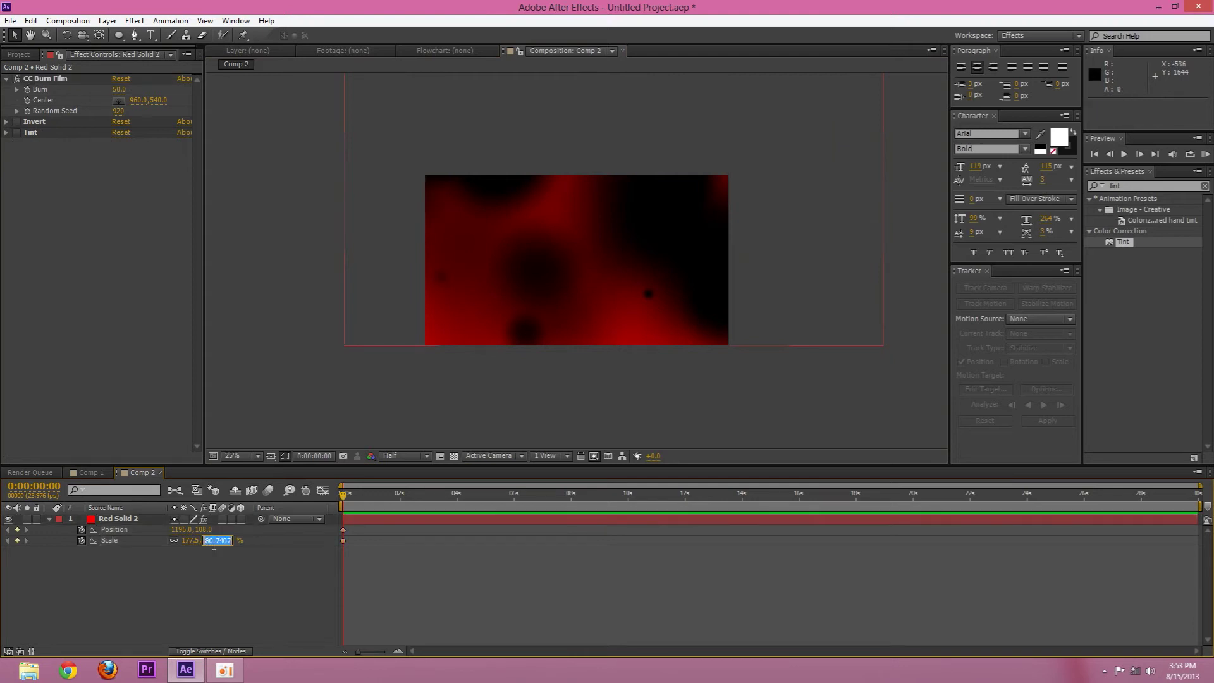
key(Return)
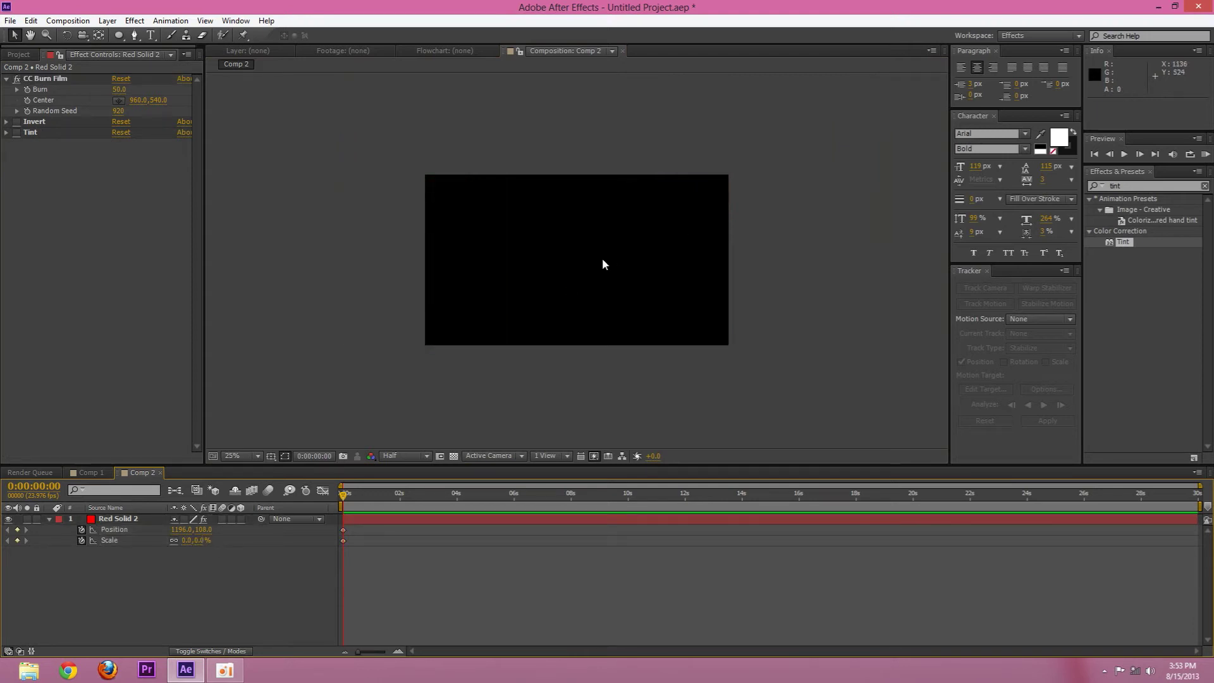
drag(198, 545, 211, 541)
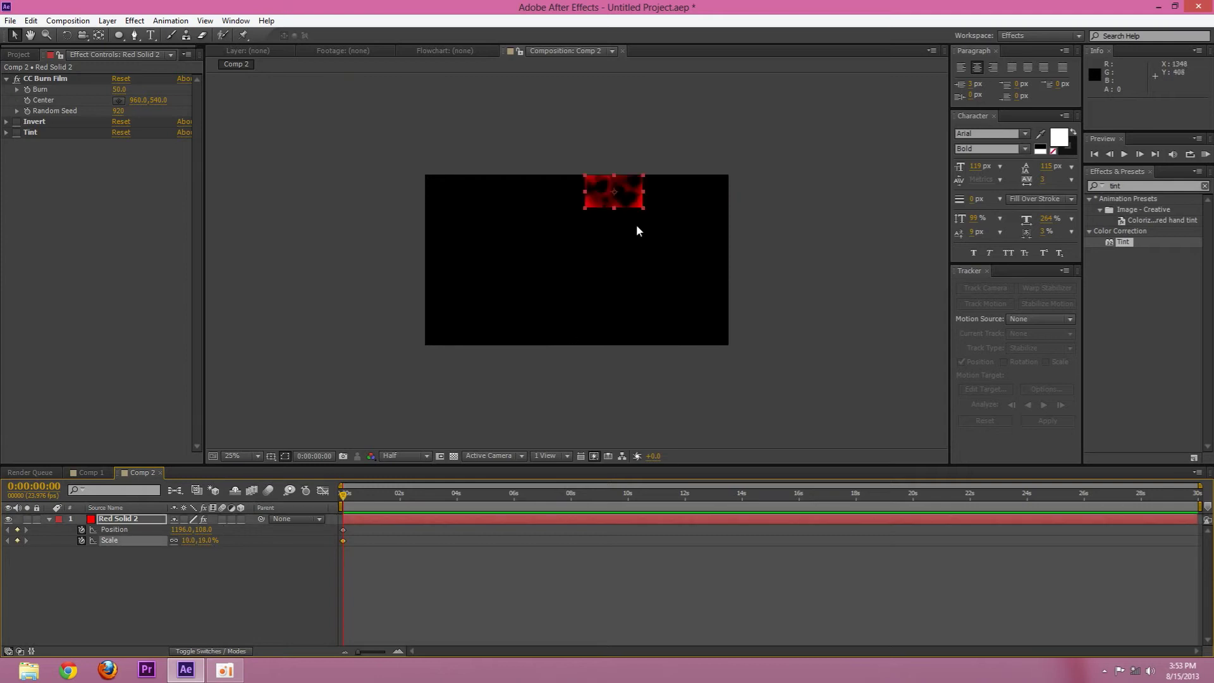
drag(623, 191, 582, 268)
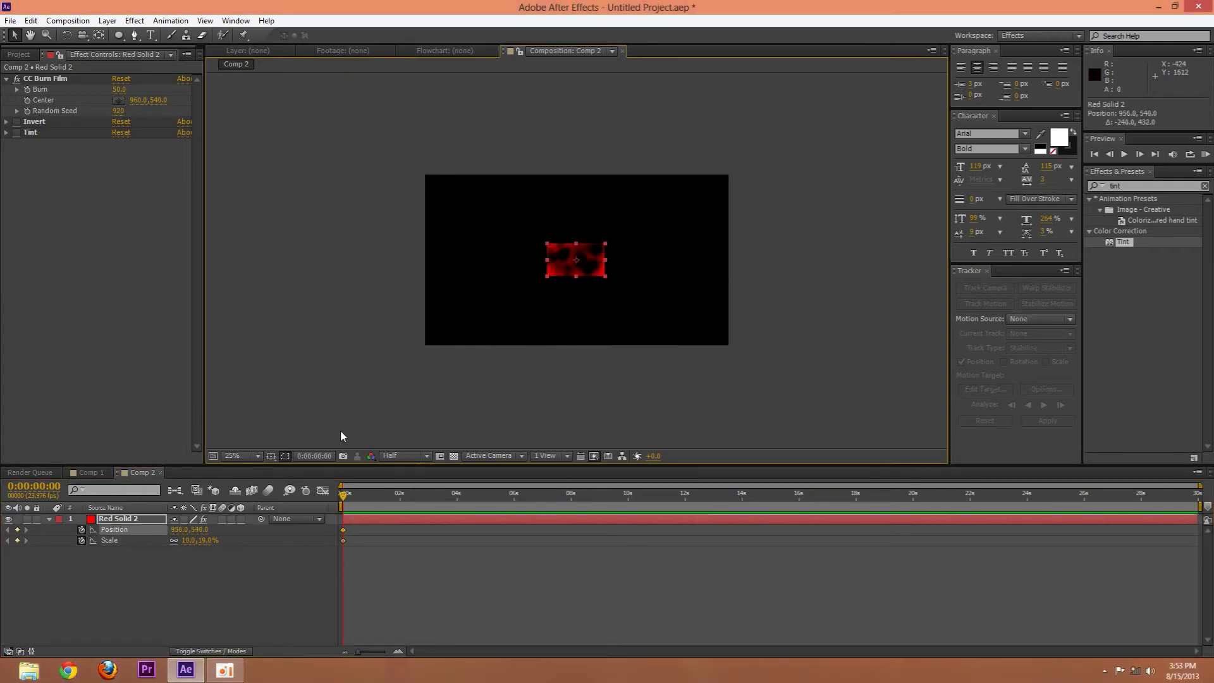
Step: Set the solid's Scale to 0 % at the first frame
drag(211, 541, 138, 553)
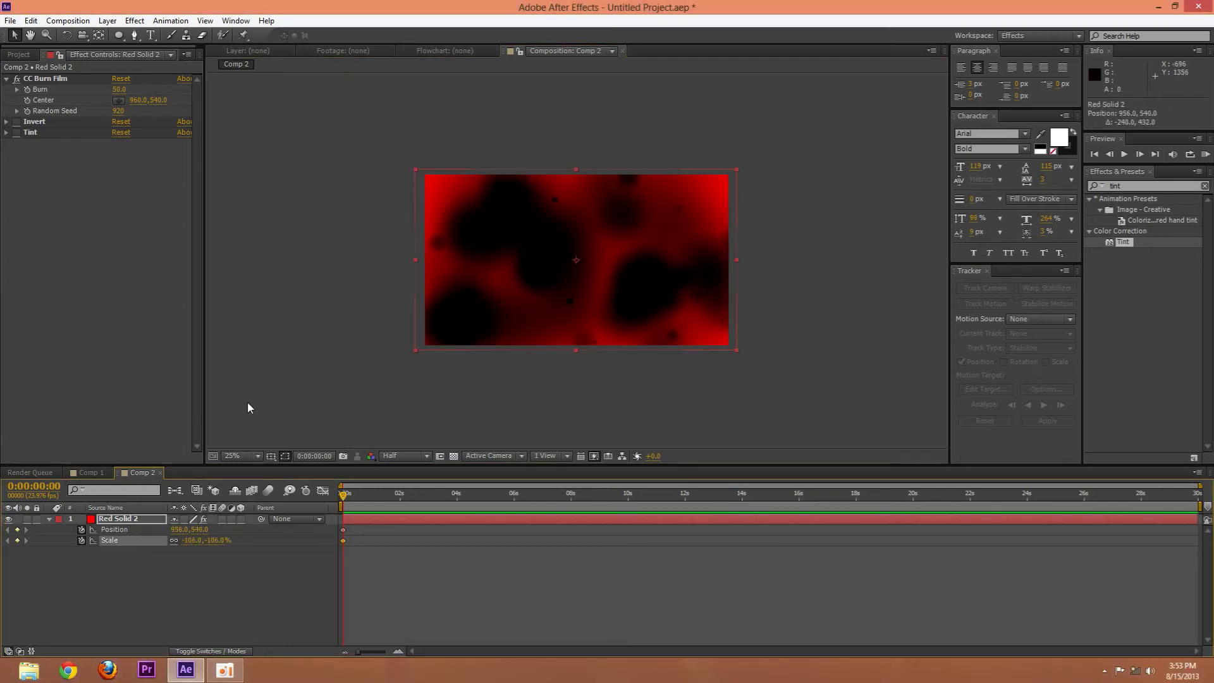
click(219, 542)
text(0)
click(216, 566)
scroll(587, 313, up, 1)
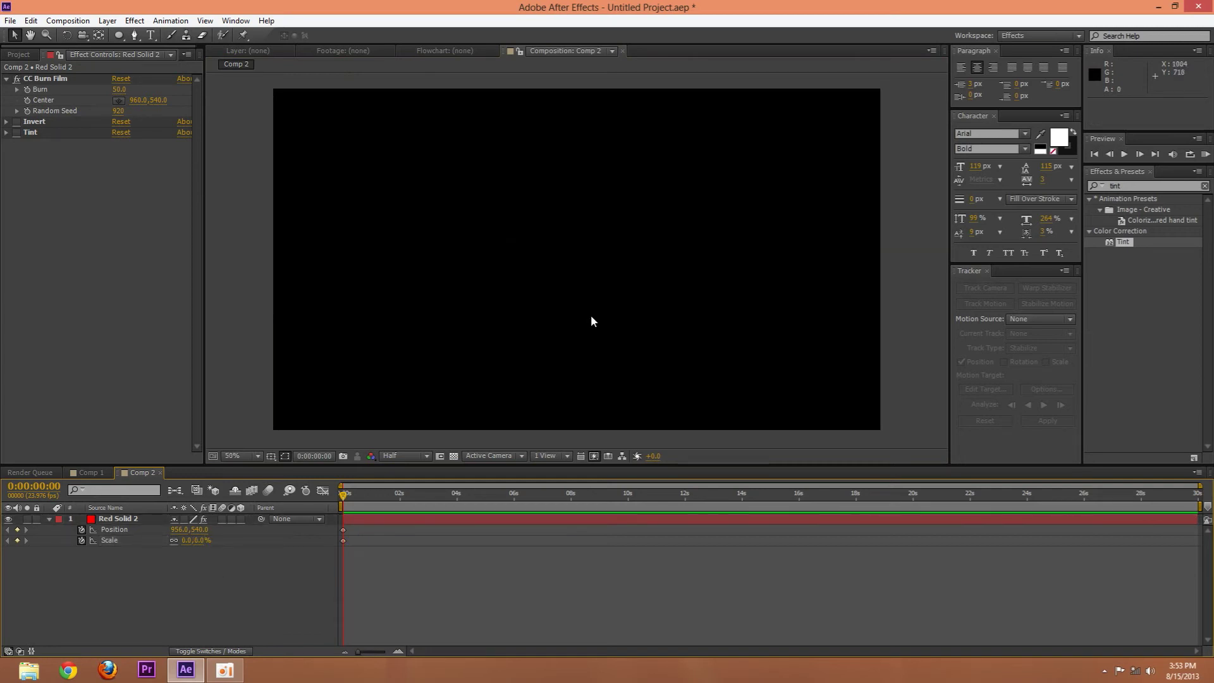
drag(203, 544, 198, 540)
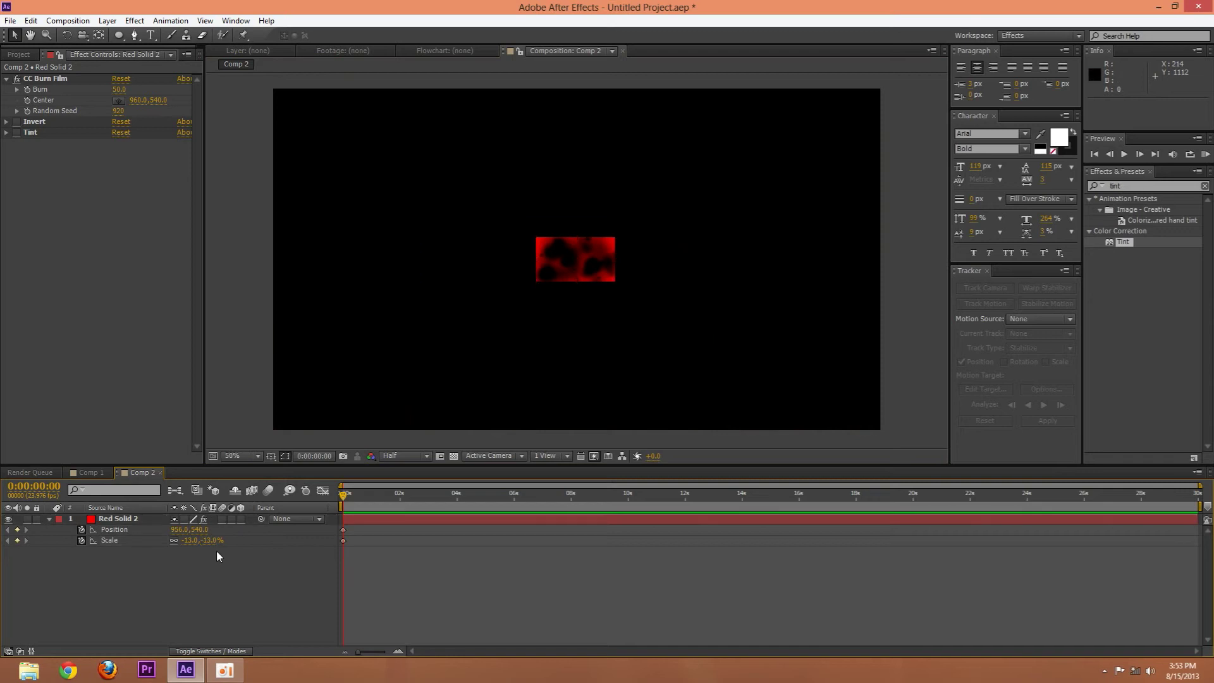
text(0)
click(219, 579)
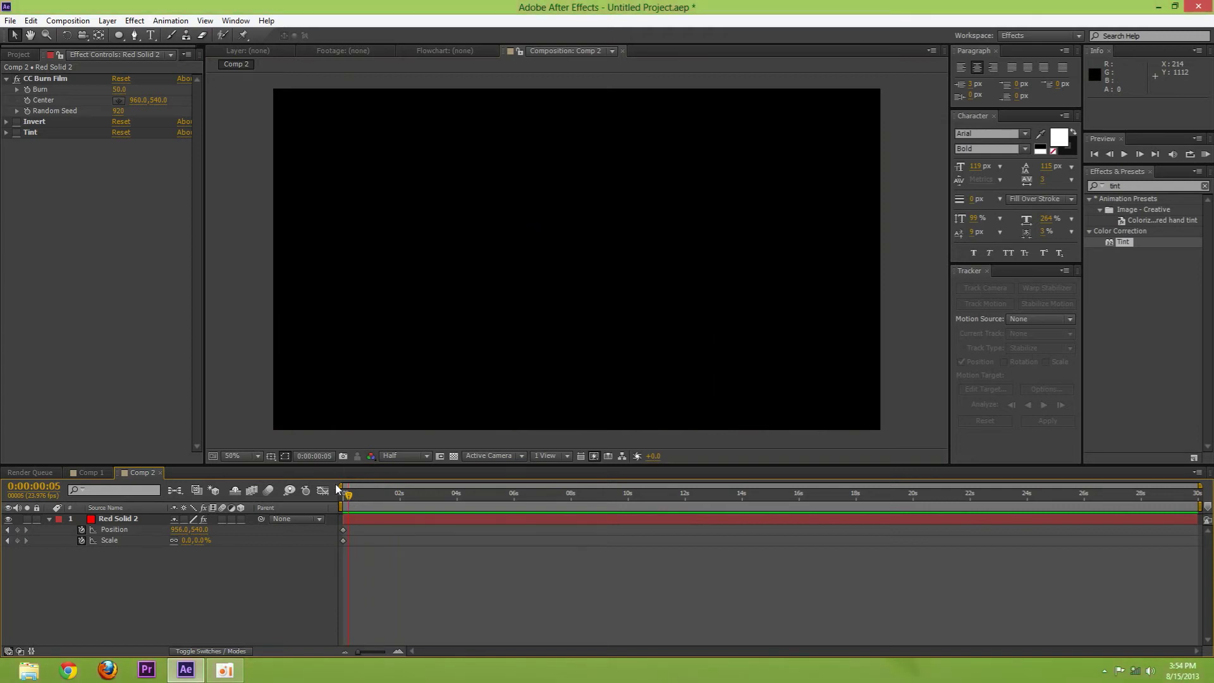
Step: At 0:00:00:05, scale the solid to about 169 % and move it to about position 980, 168, keeping the frame covered
mouse_move(203, 543)
mouse_down()
mouse_move(229, 548)
mouse_move(203, 542)
mouse_up()
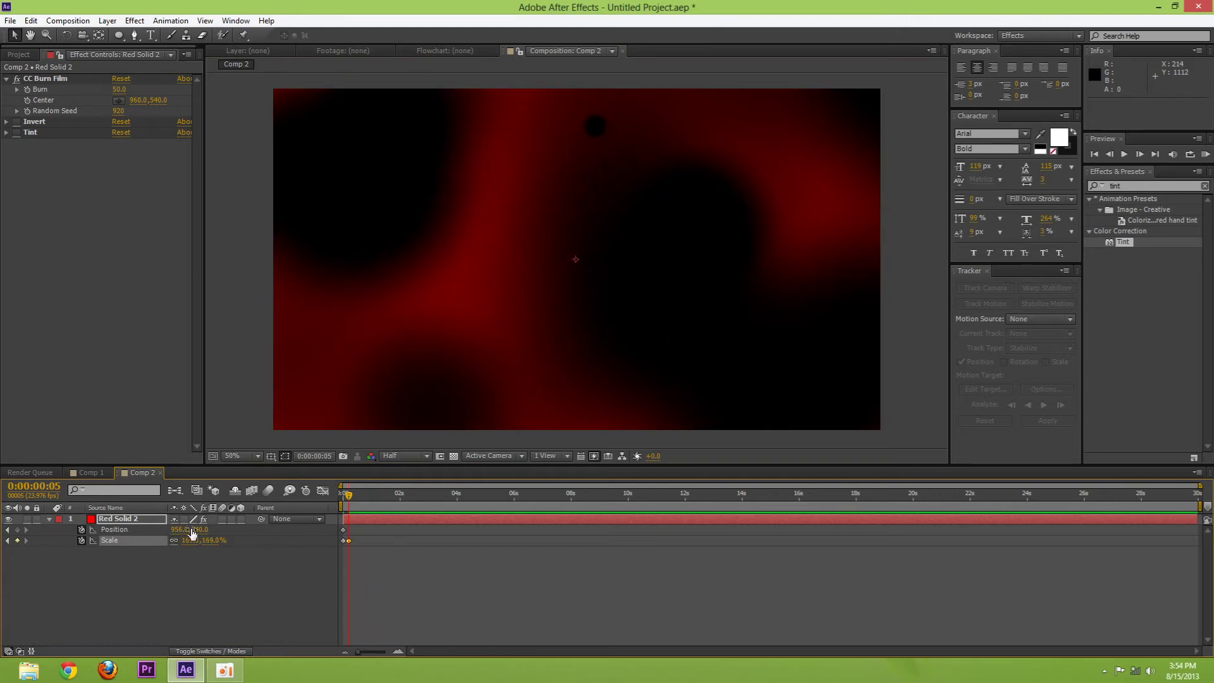
drag(545, 358, 561, 228)
drag(614, 351, 735, 353)
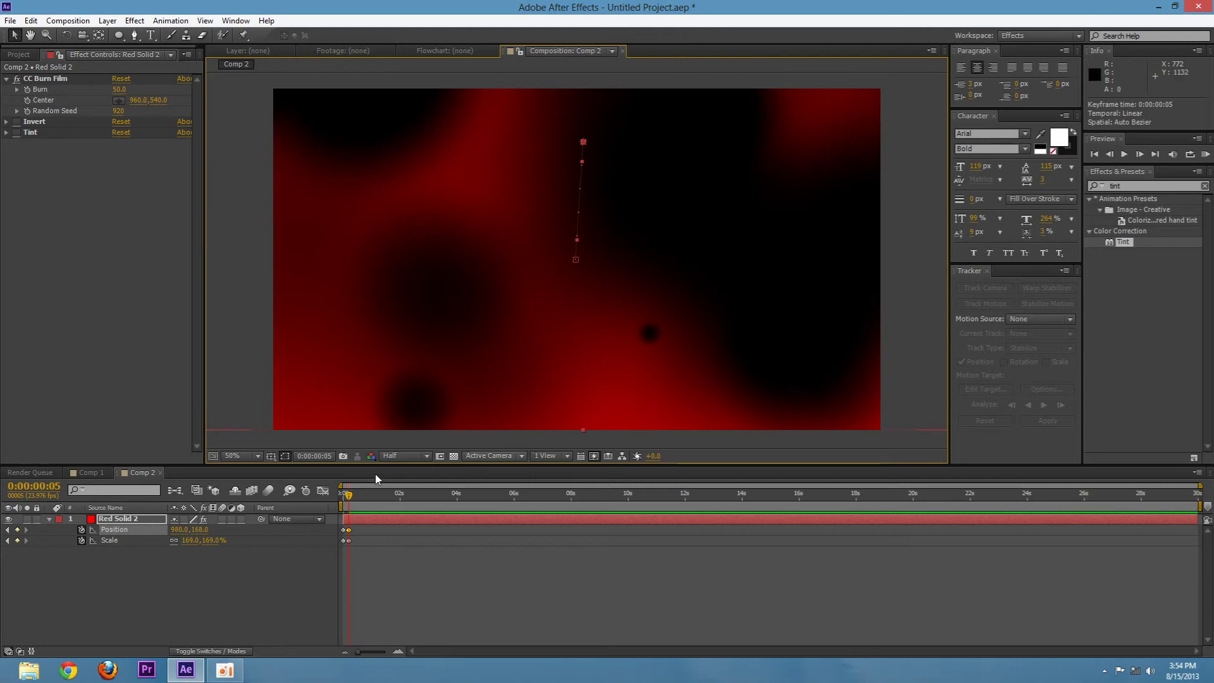
Step: At 0:00:01:05, move the solid straight down to about position 978, 1992, just below the visible frame
drag(346, 499, 376, 489)
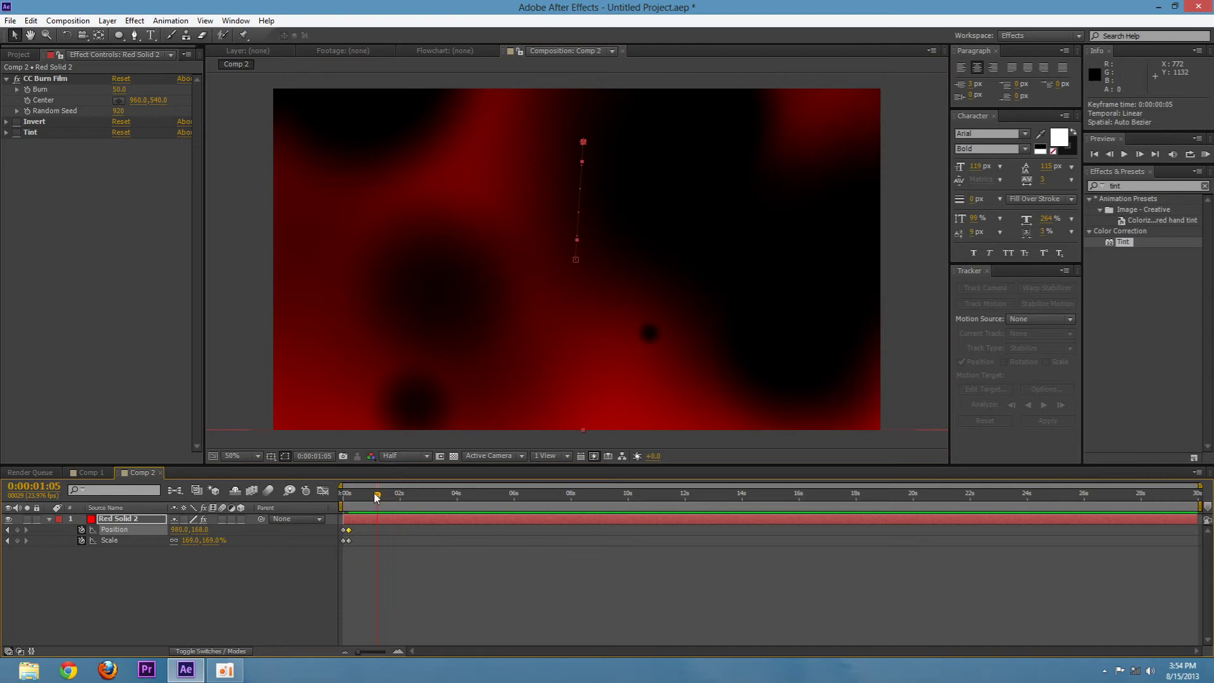
drag(623, 213, 626, 476)
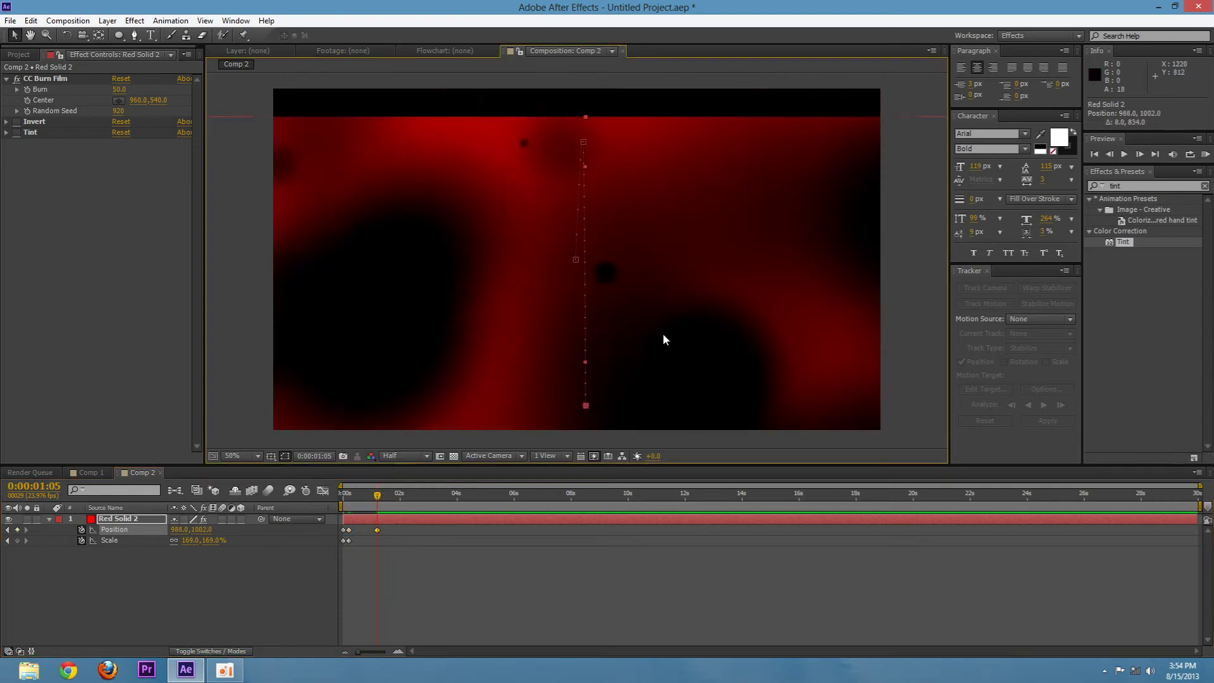
drag(668, 322, 671, 294)
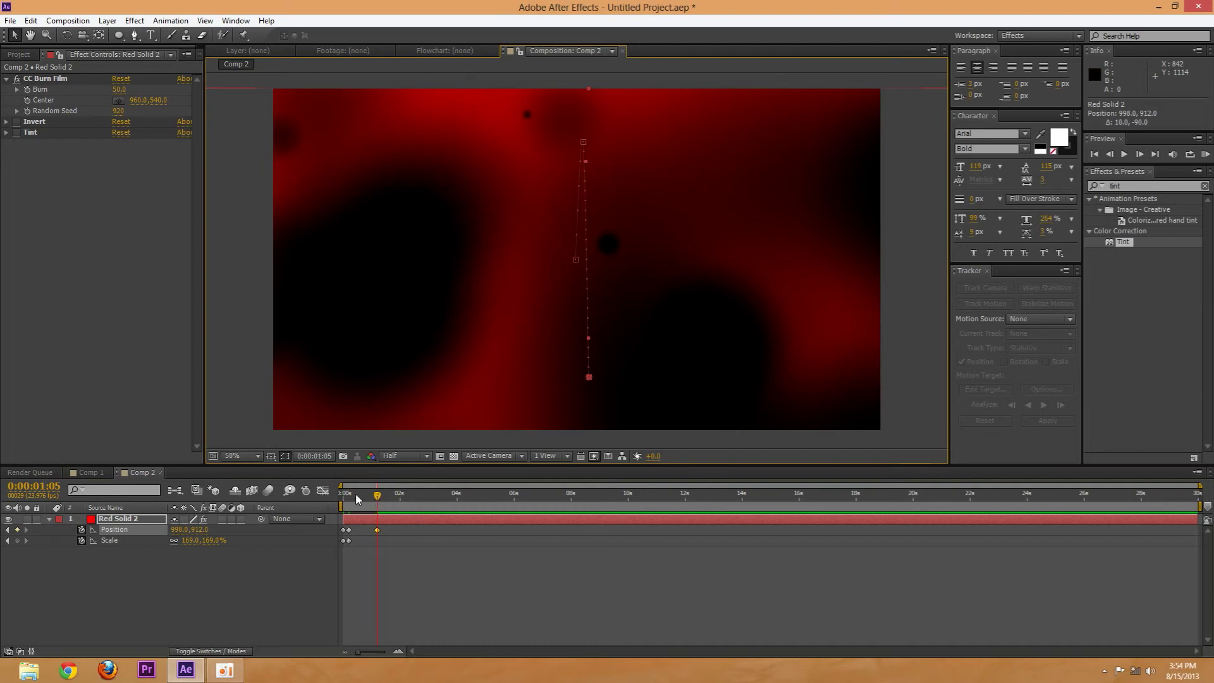
drag(481, 395, 484, 487)
drag(469, 395, 470, 509)
drag(456, 397, 457, 481)
drag(453, 392, 447, 449)
key(comma)
key(comma)
key(comma)
key(comma)
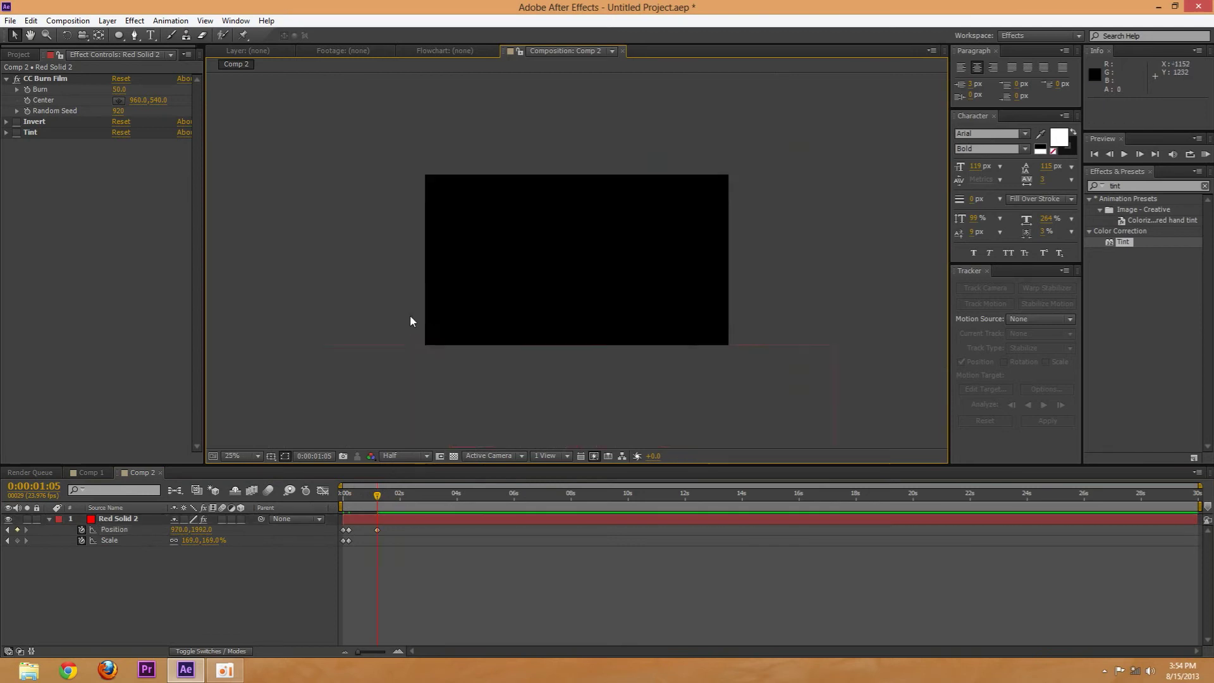
scroll(410, 316, up, 2)
Step: Play the animation from the first frame to check the solid's growth and downward movement
drag(379, 496, 356, 502)
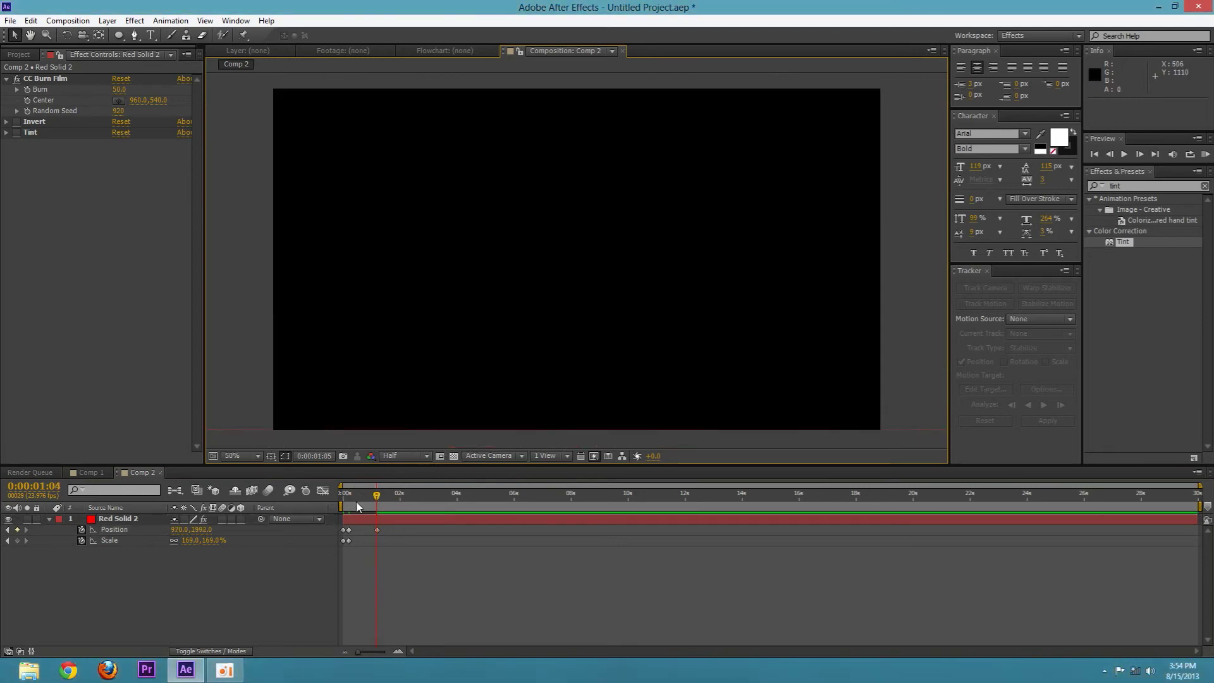
key(Home)
key(space)
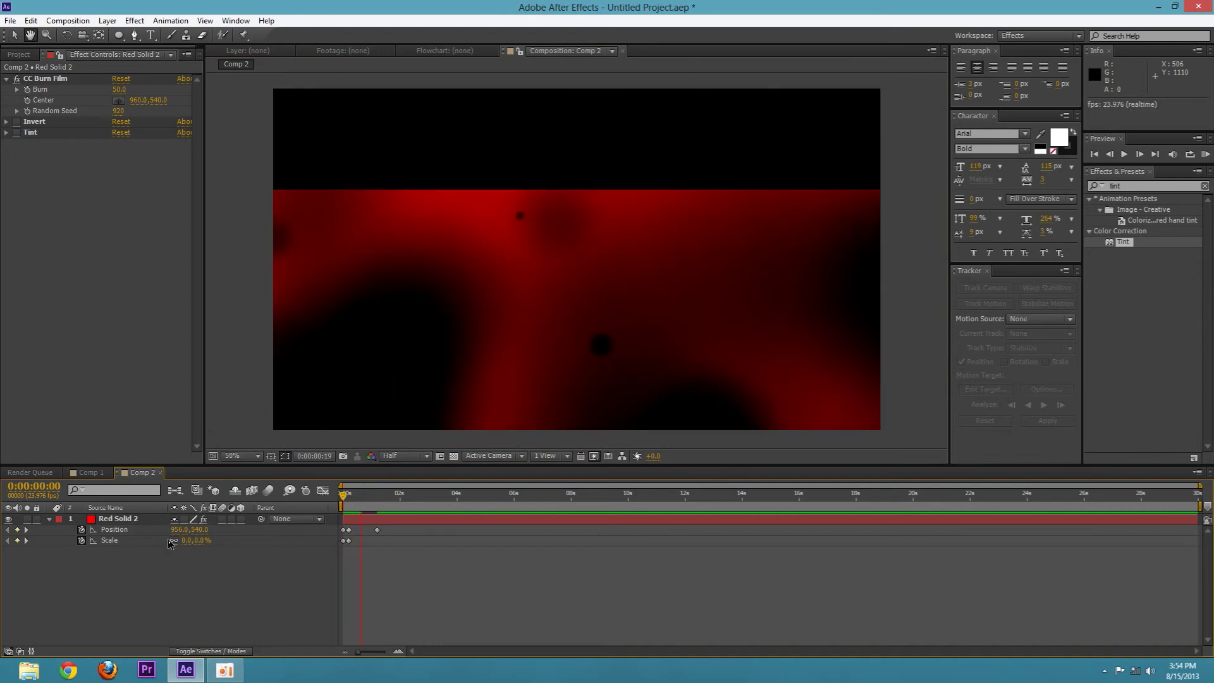
drag(372, 498, 230, 509)
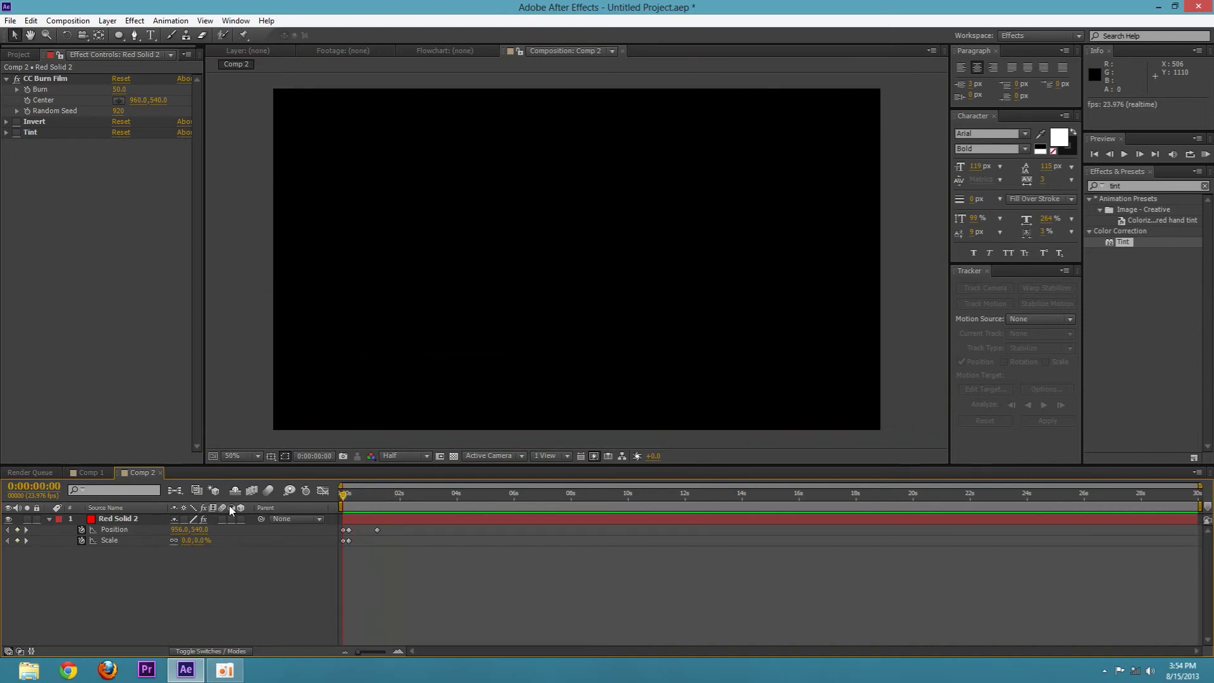
key(space)
key(space)
key(Home)
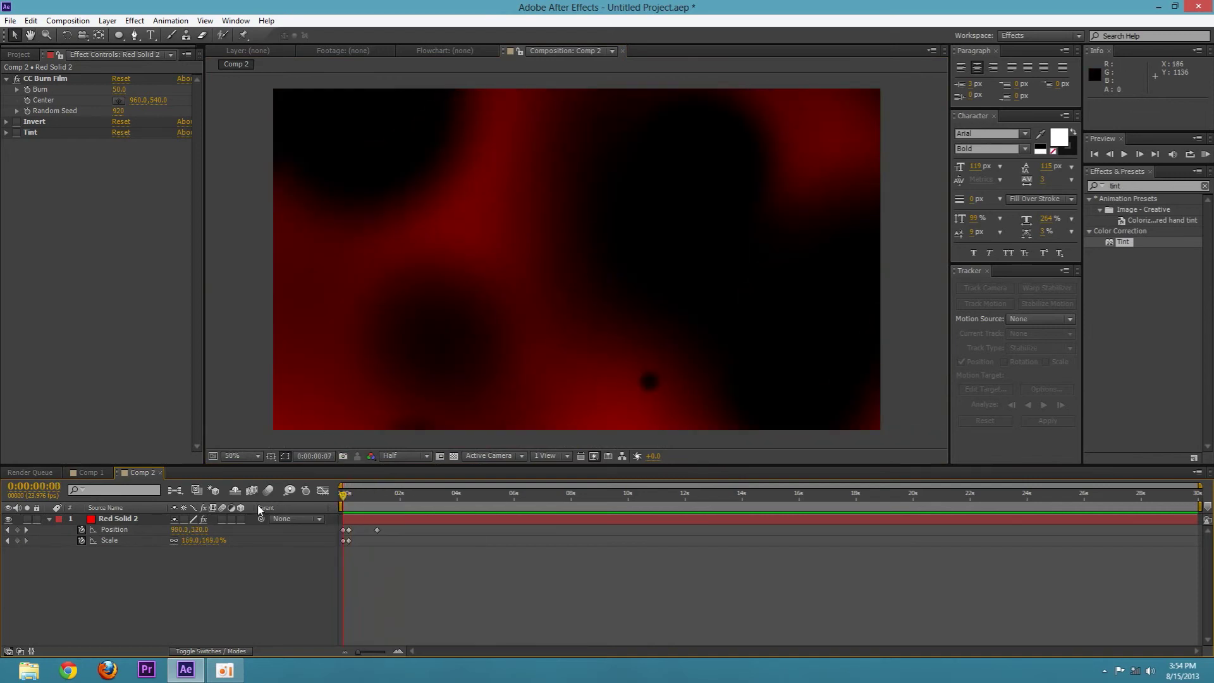
Step: At 0:00:00:01, draw a closed, wavy Pen mask on the red solid just inside its rectangular edges
key(Page_Down)
key(Page_Down)
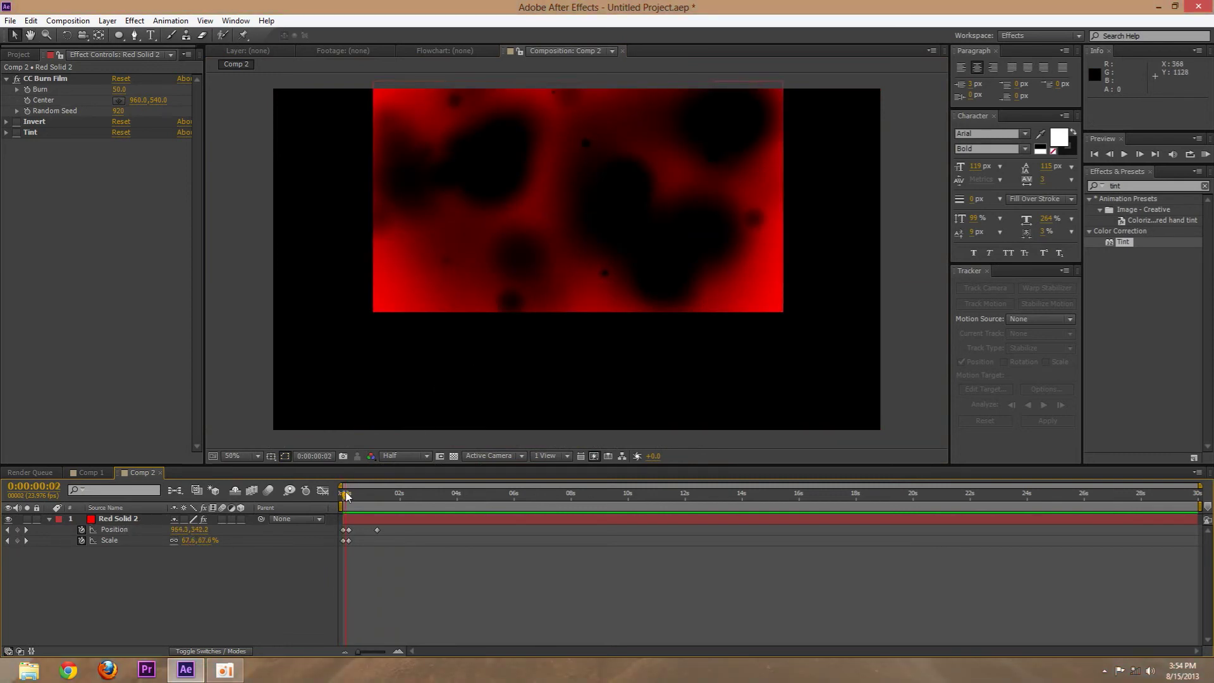
click(1111, 152)
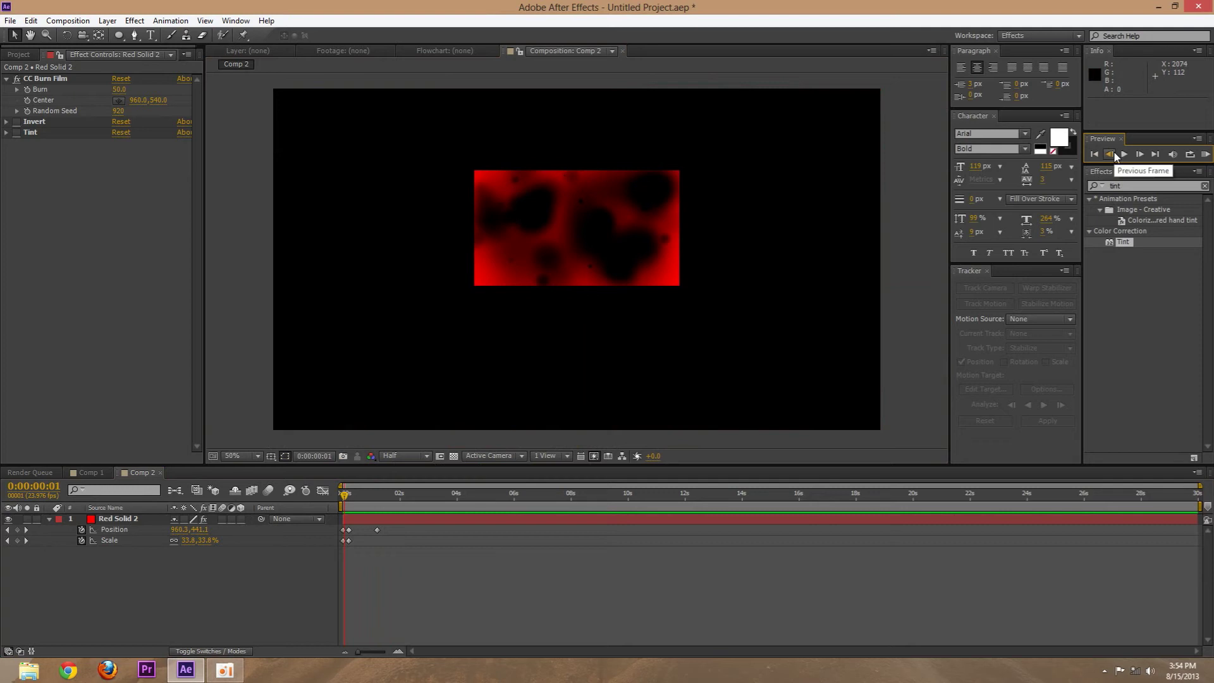
scroll(704, 188, up, 1)
drag(698, 196, 664, 276)
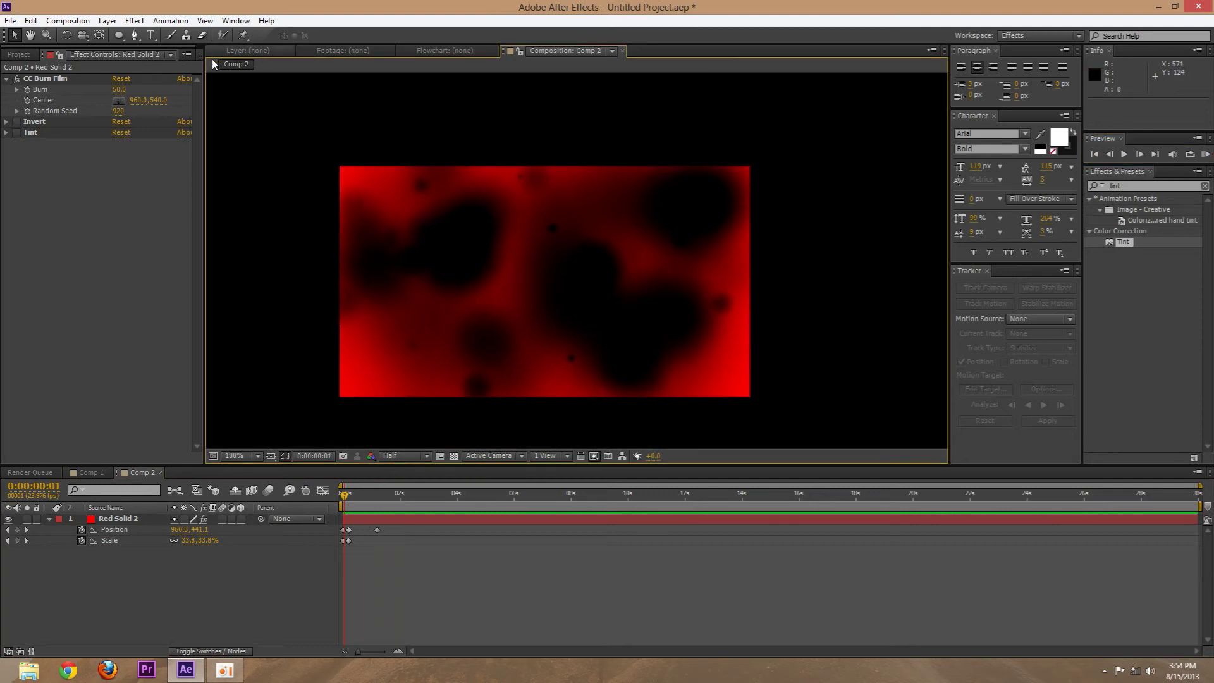
click(130, 519)
click(134, 35)
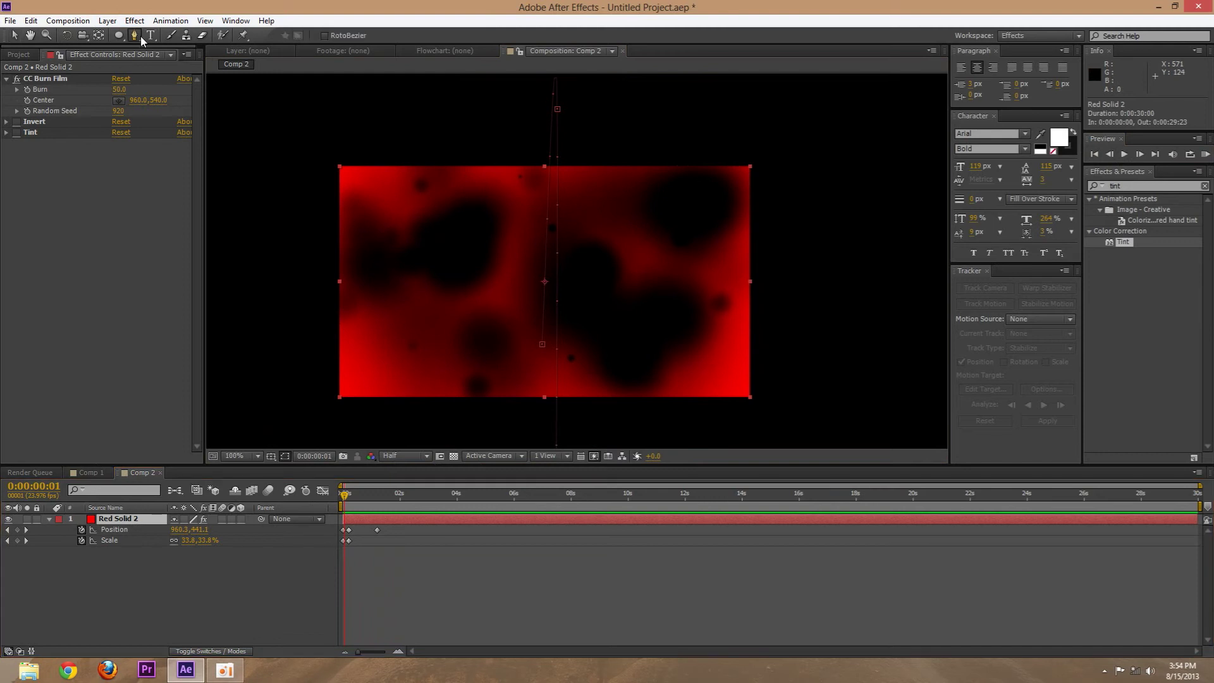
click(352, 179)
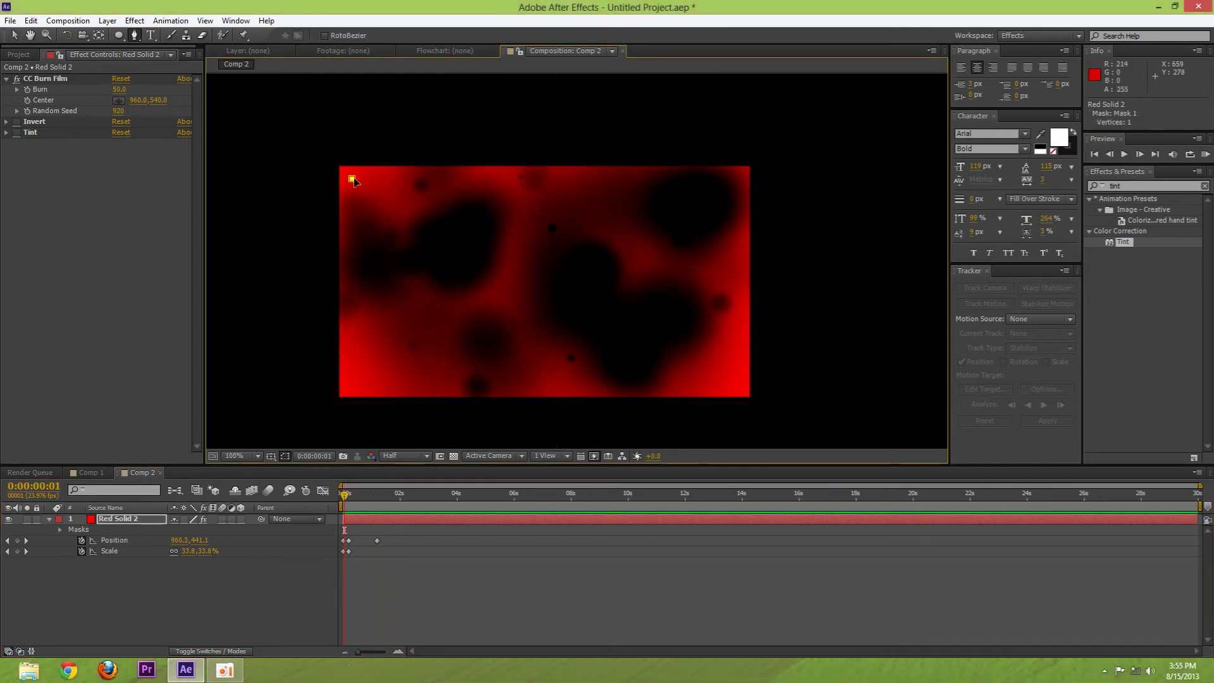
drag(353, 179, 371, 181)
click(365, 210)
click(365, 281)
click(368, 340)
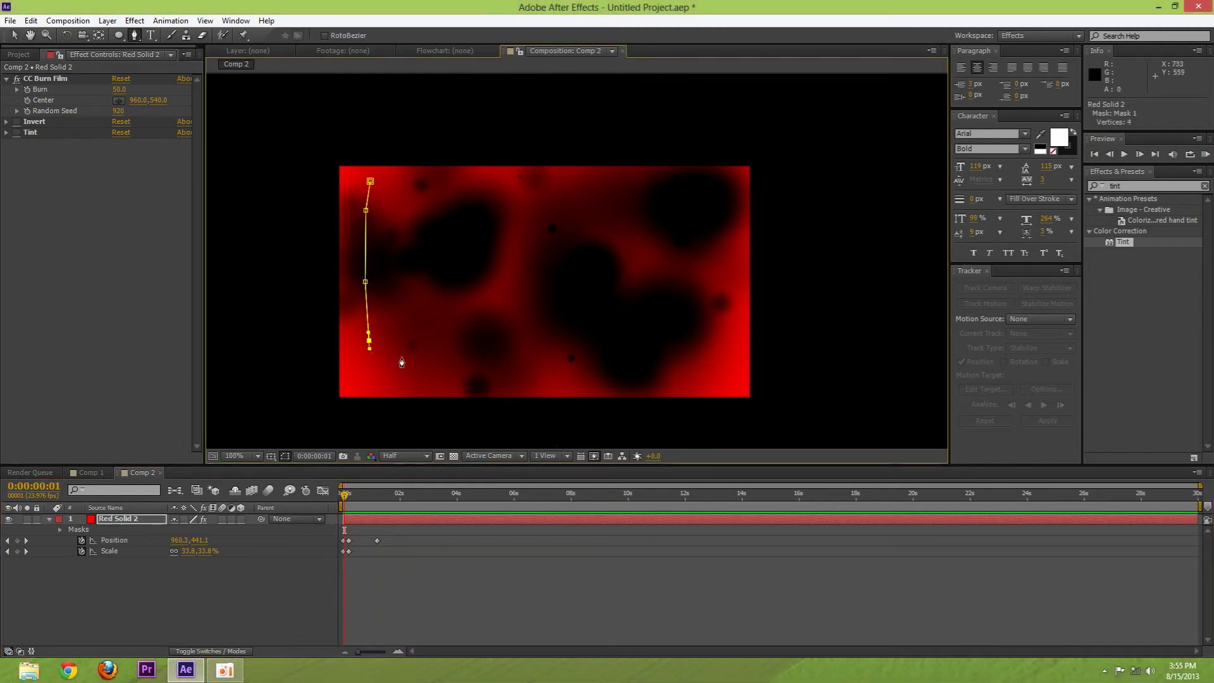
drag(411, 359, 501, 375)
click(597, 378)
click(688, 379)
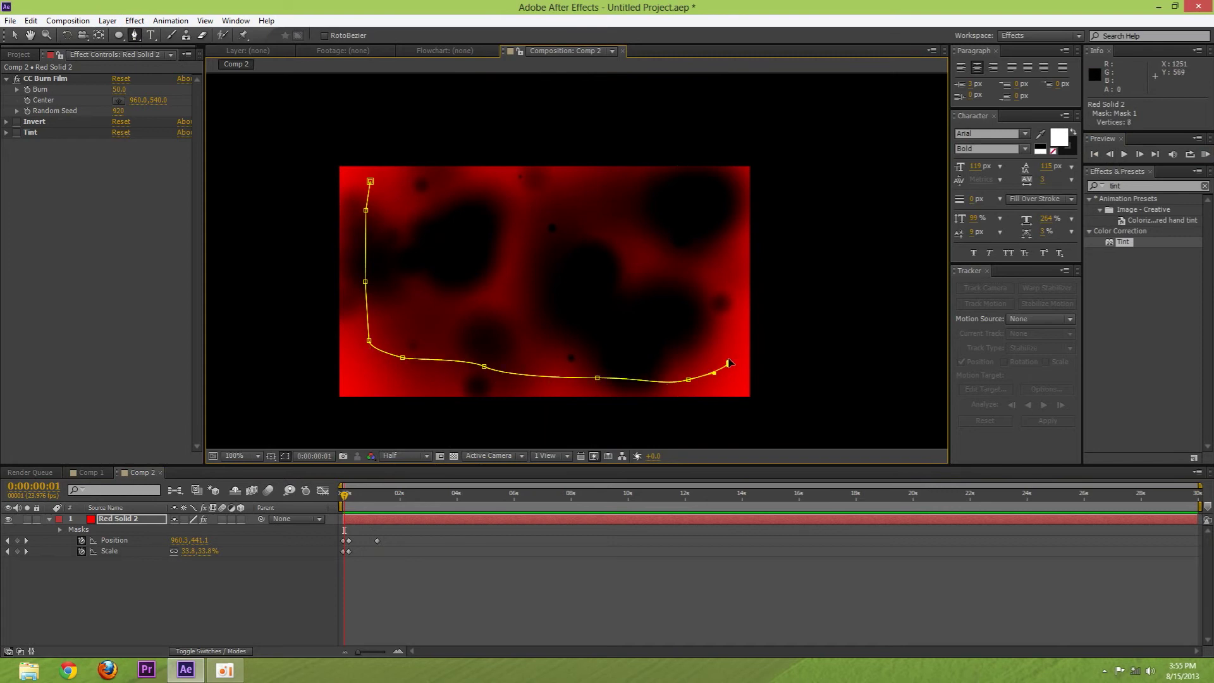
click(728, 363)
drag(745, 261, 664, 179)
click(571, 185)
click(430, 172)
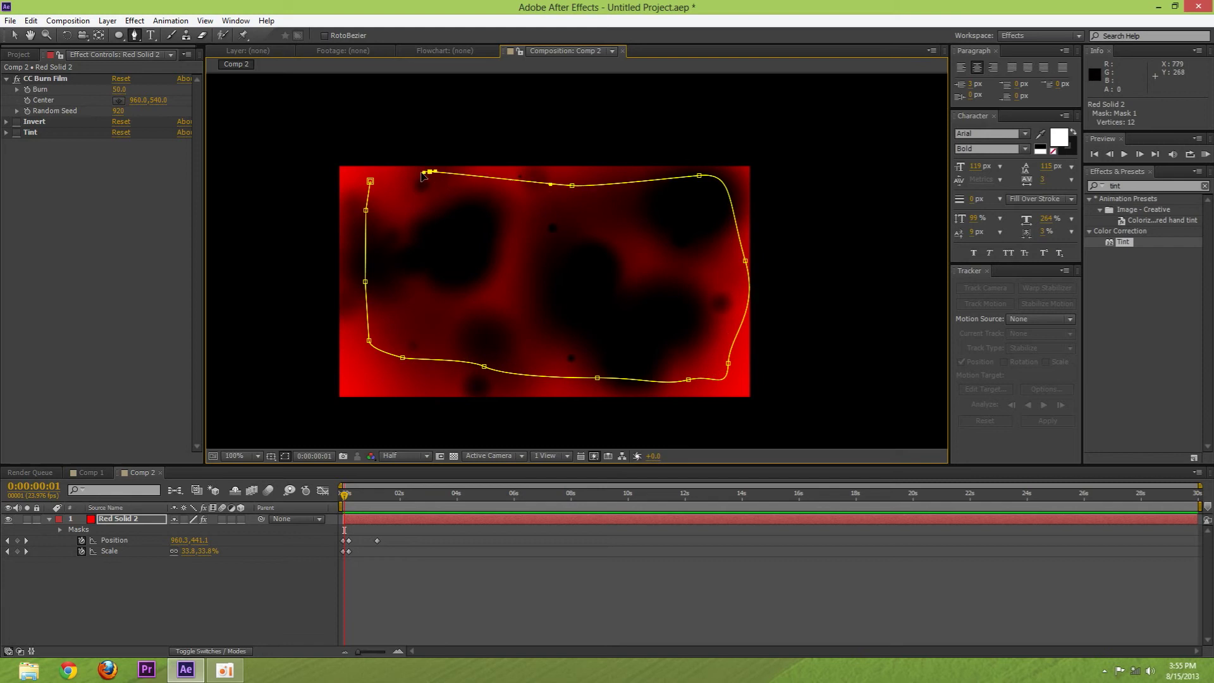
click(378, 178)
click(370, 180)
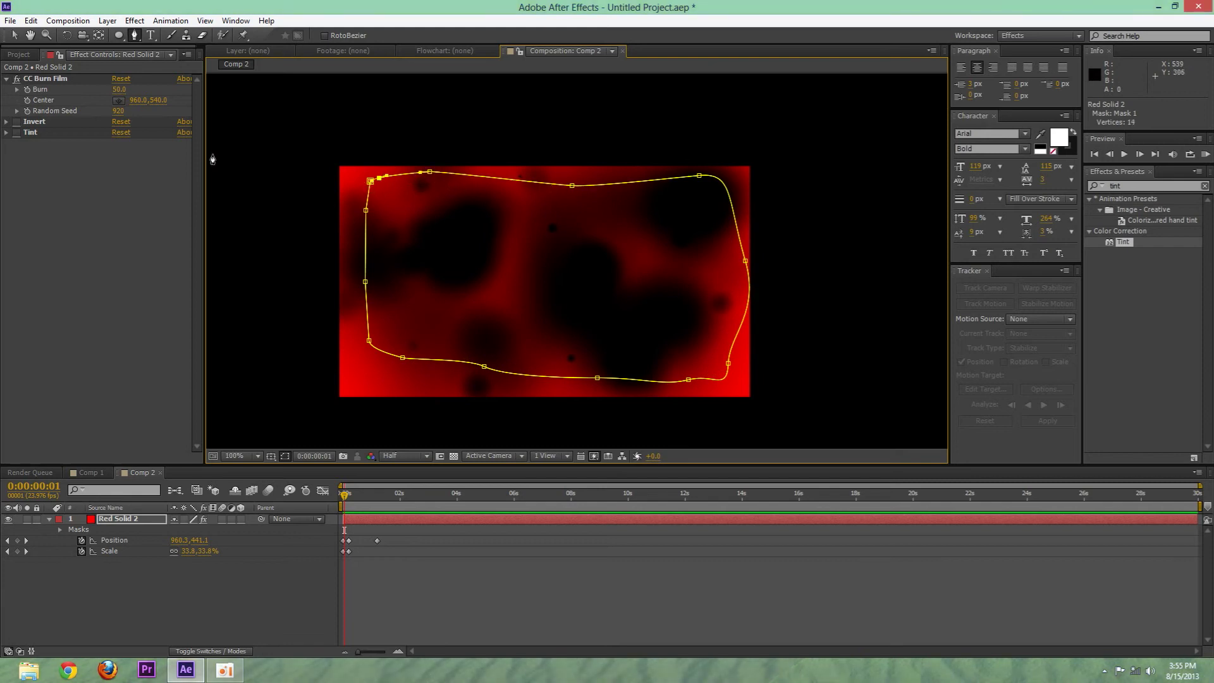
click(370, 182)
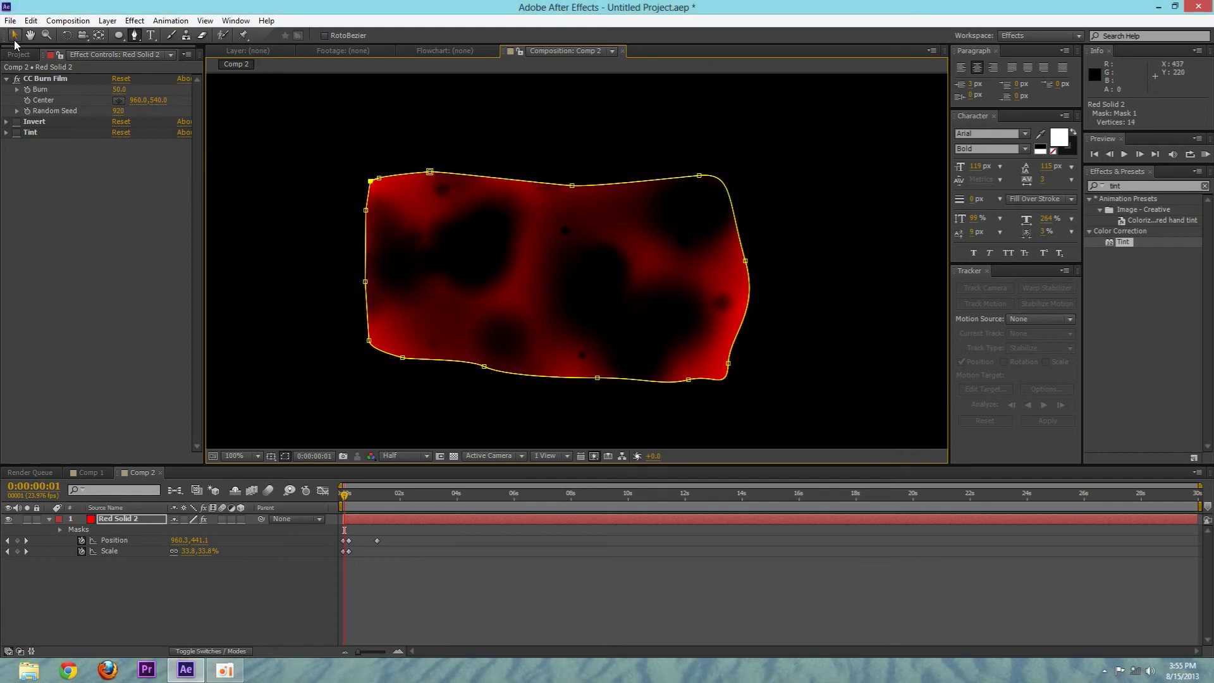
click(14, 34)
Step: Set the red solid's Mask Feather to about 114 pixels
click(121, 518)
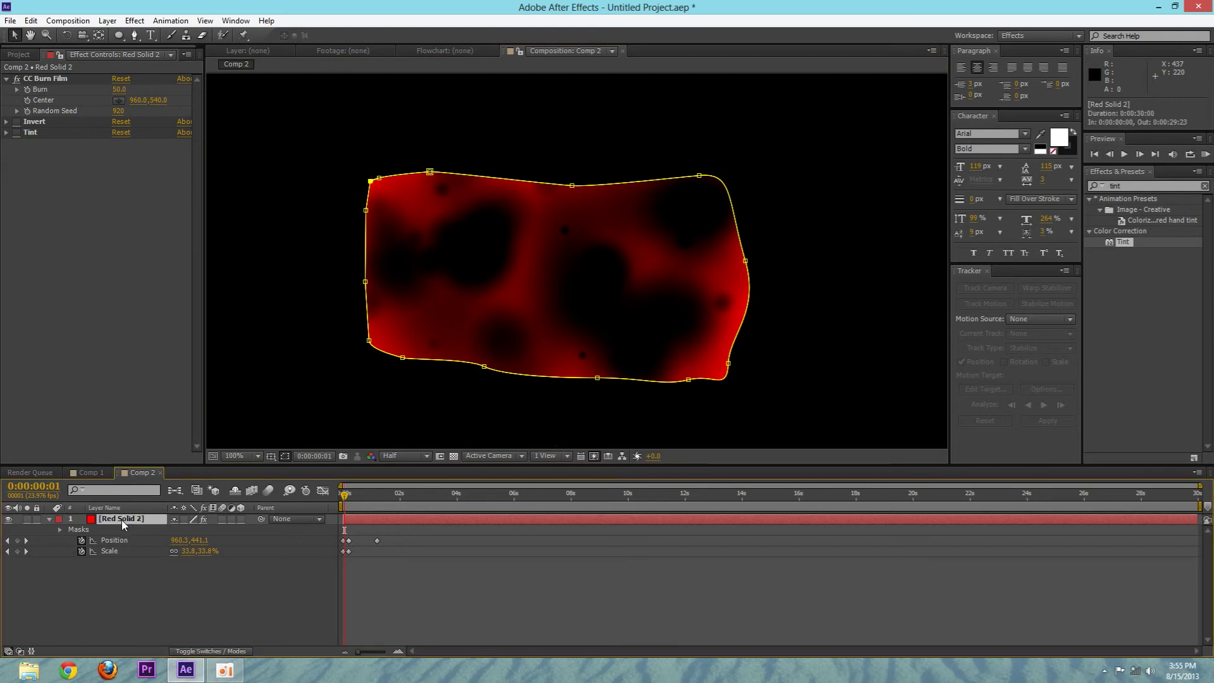
key(f)
drag(201, 540, 253, 544)
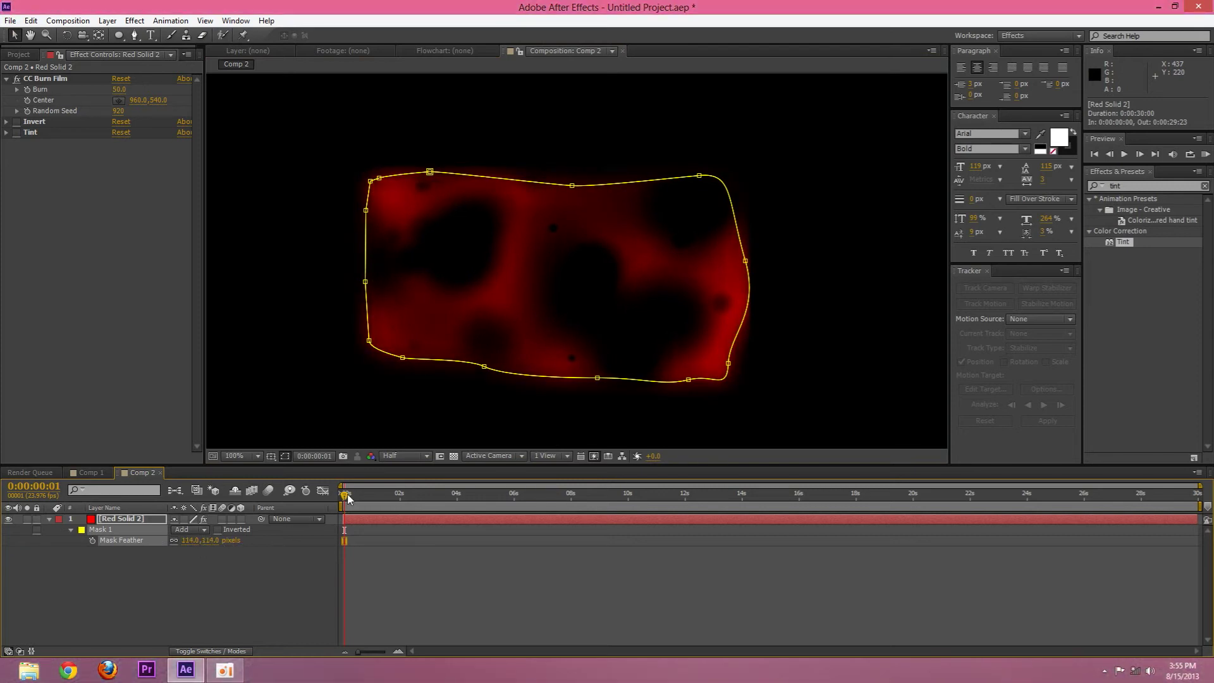
Step: Play the animation from the first frame to check the feathered solid growing and dropping out of view
drag(347, 499, 269, 504)
scroll(341, 272, down, 2)
click(344, 308)
scroll(344, 306, up, 2)
scroll(343, 306, down, 2)
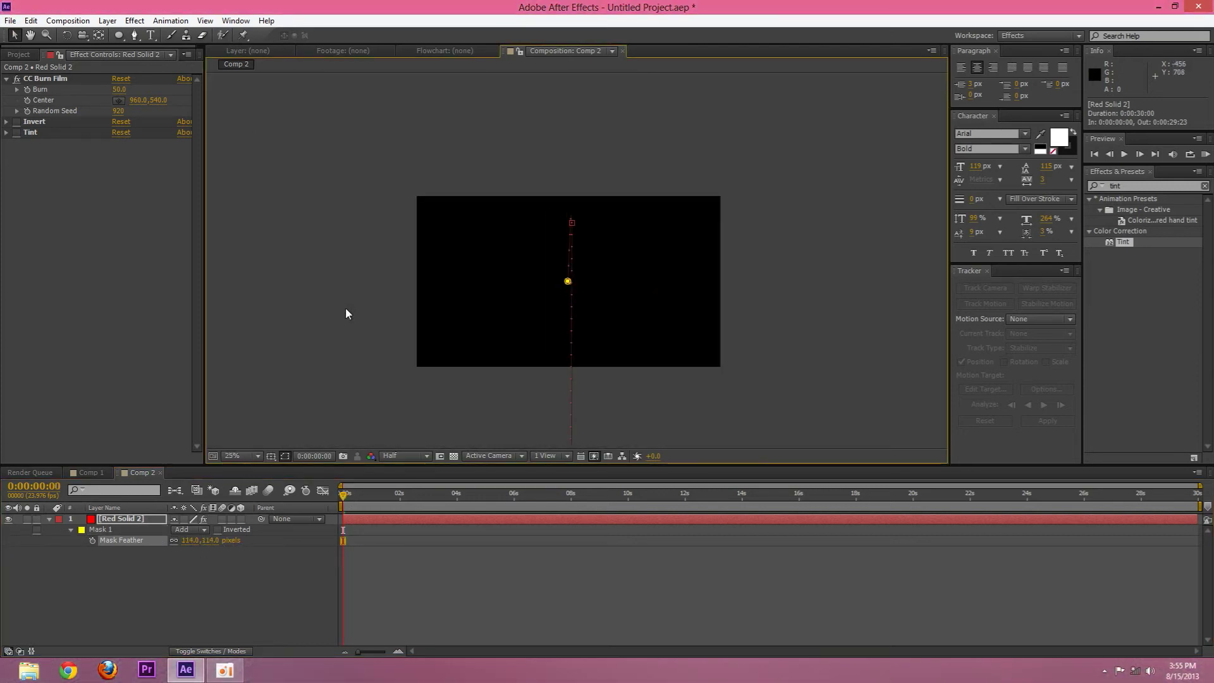
click(349, 337)
scroll(367, 339, up, 1)
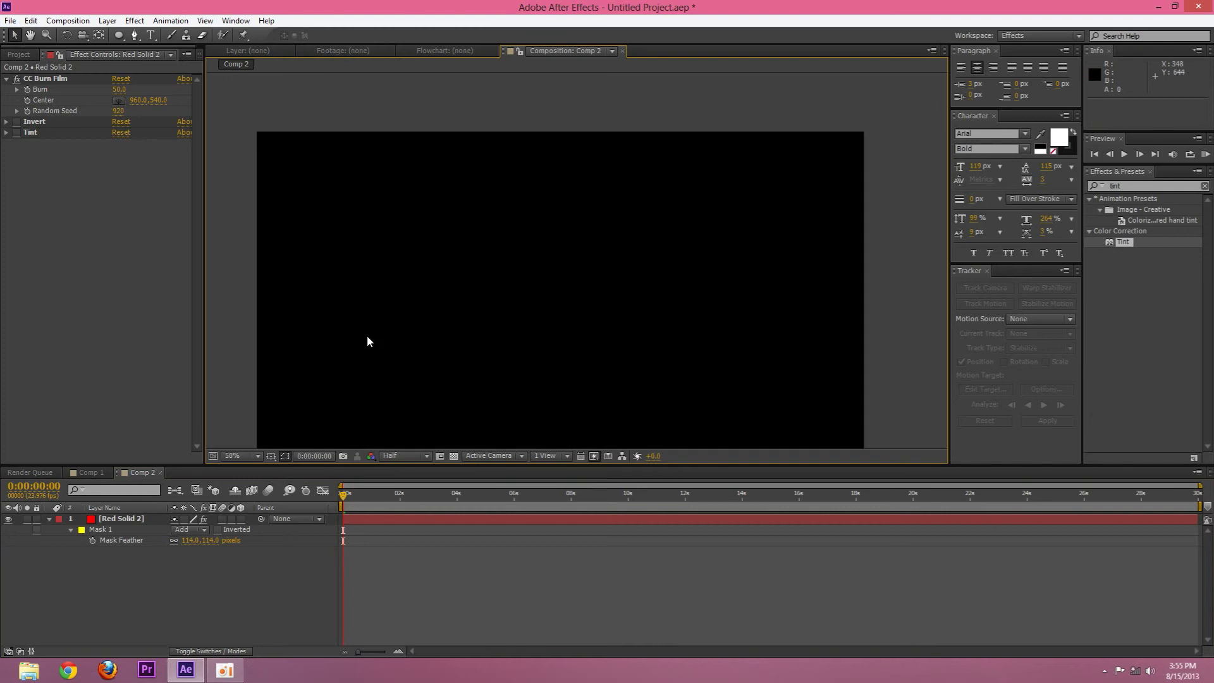
key(space)
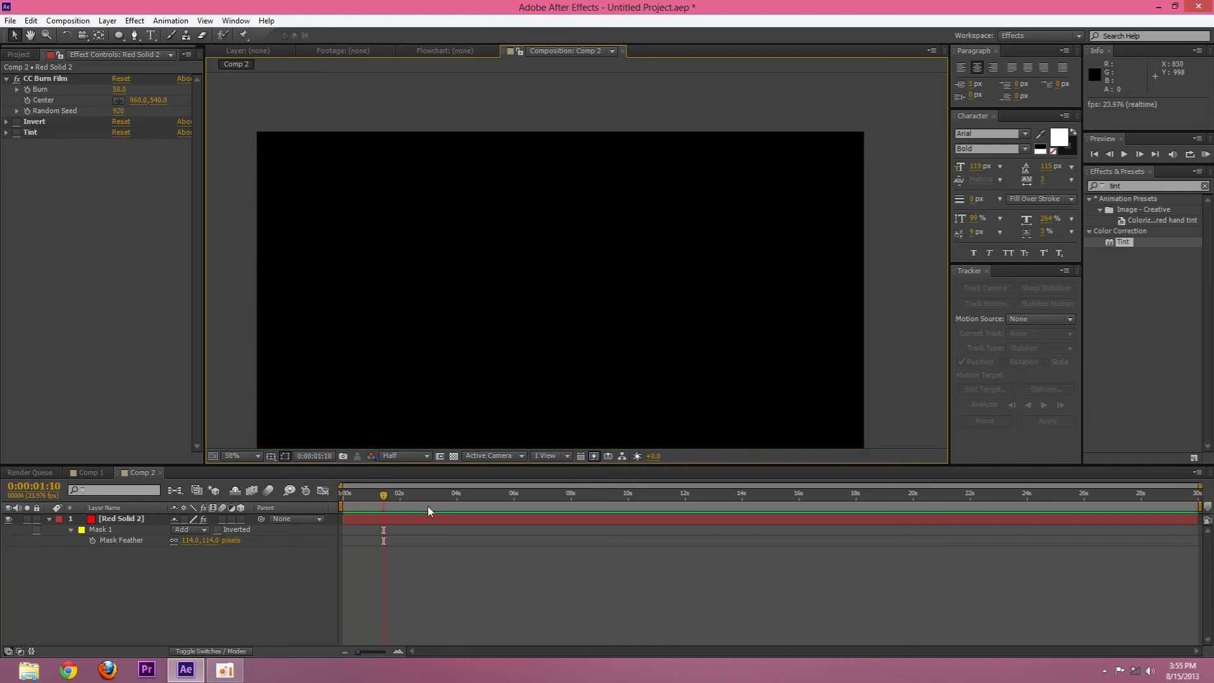
drag(359, 506, 329, 506)
scroll(483, 342, down, 1)
scroll(483, 342, up, 1)
key(space)
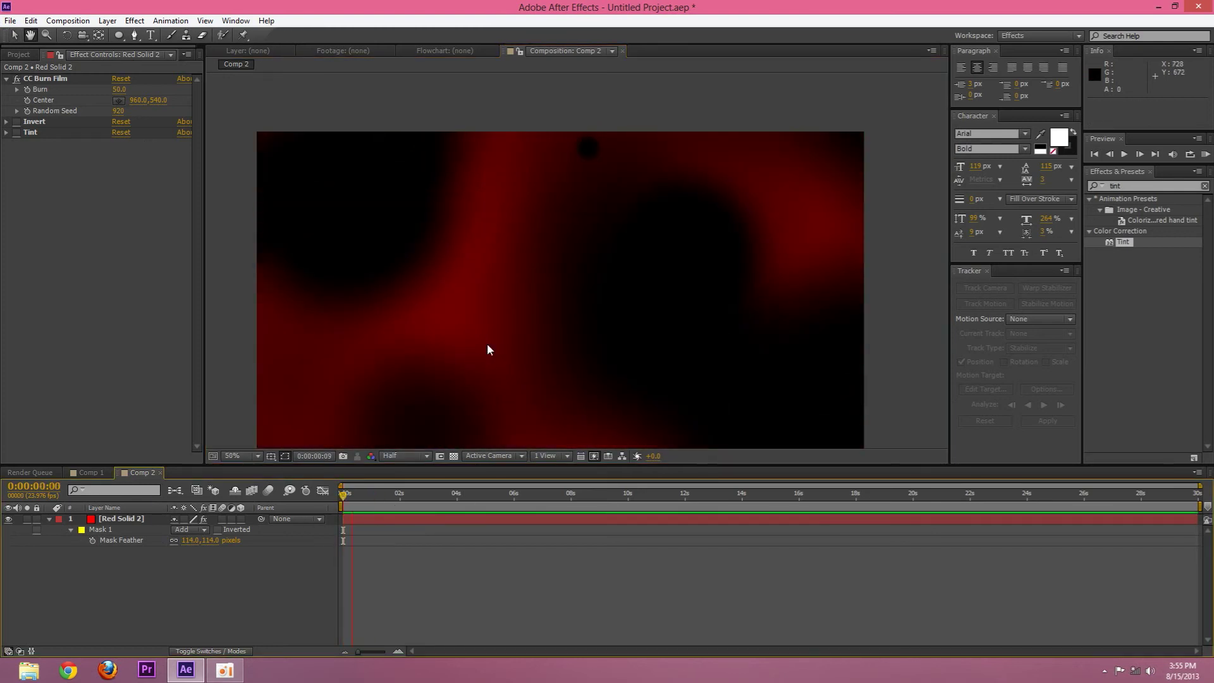
key(space)
drag(488, 345, 495, 318)
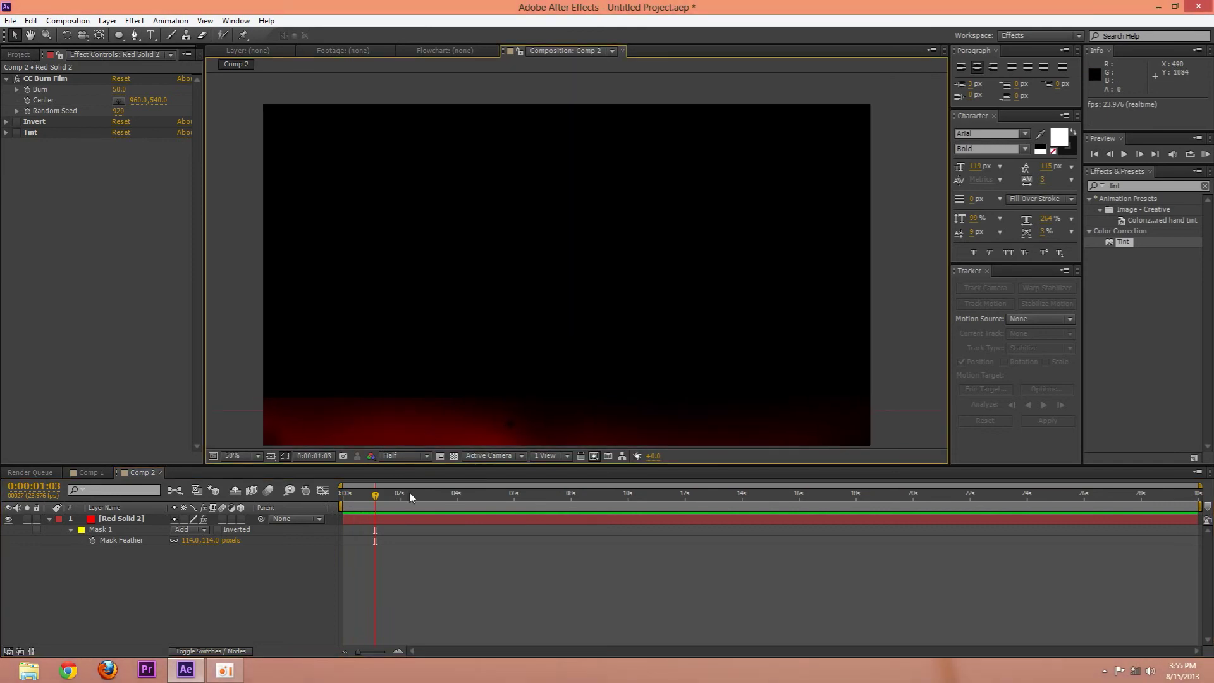
Step: Return to the first frame and add a new adjustment layer above the red solid
drag(375, 499, 341, 495)
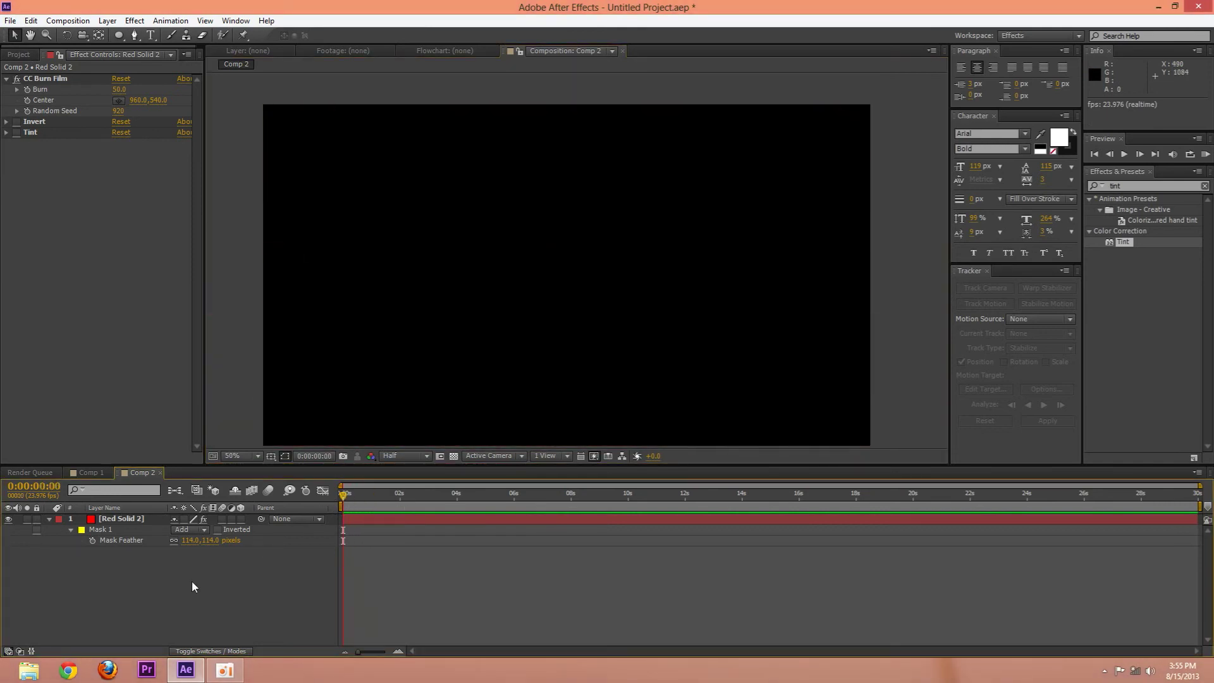
click(48, 519)
right_click(72, 563)
mouse_move(231, 432)
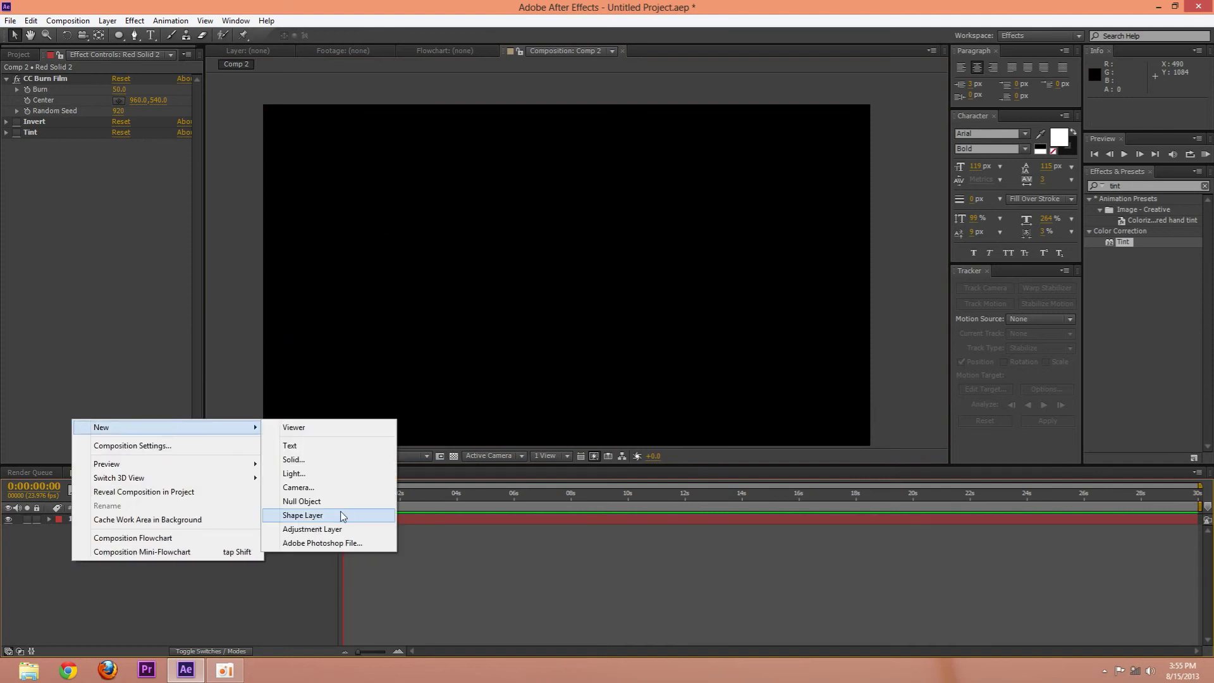
click(334, 530)
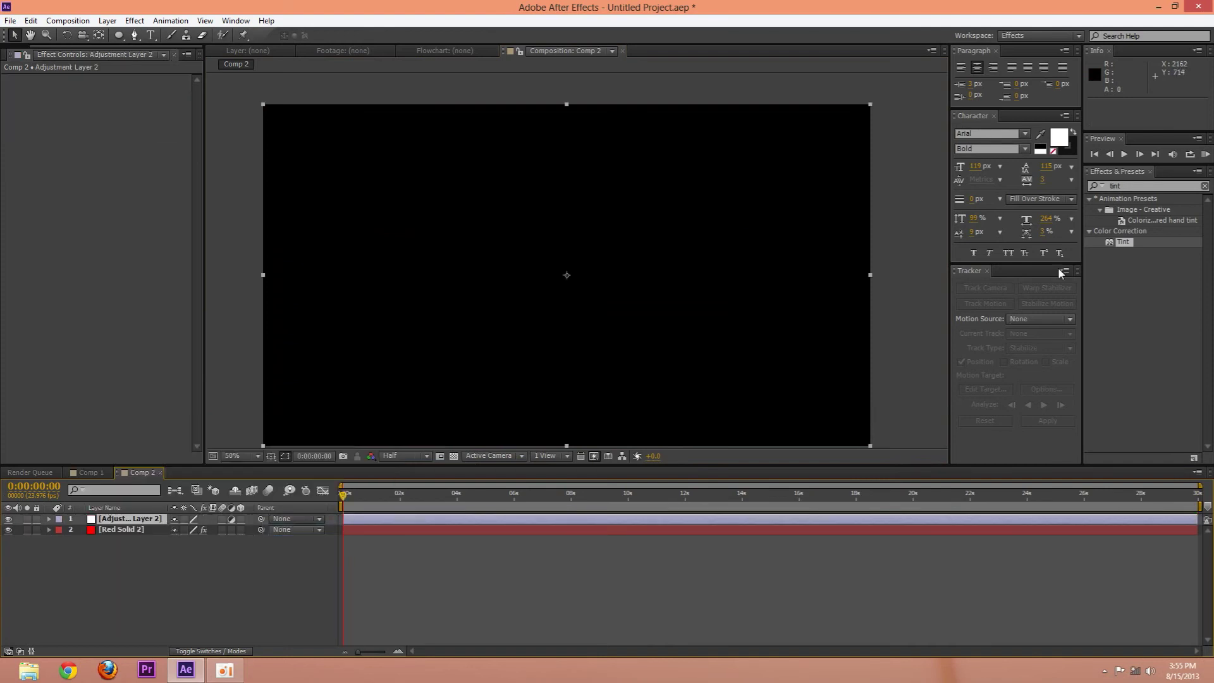
Step: Find the Turbulent Displace effect and apply it to the adjustment layer
click(1130, 184)
text(tur)
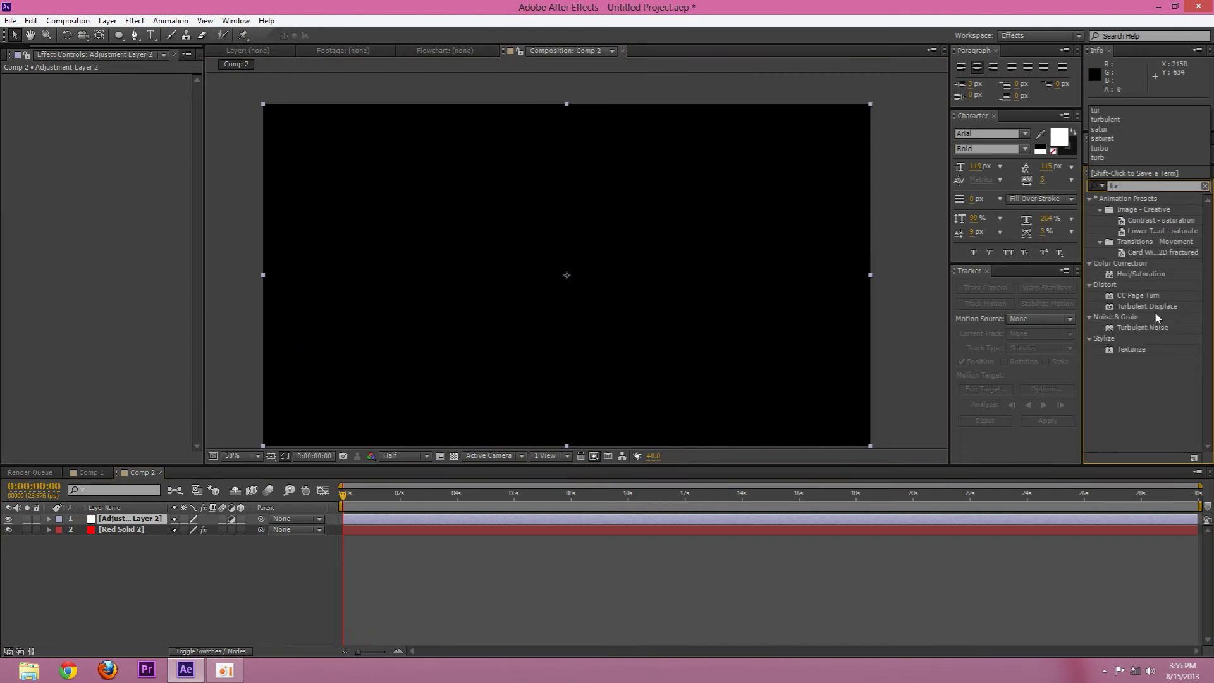
drag(1156, 306, 51, 544)
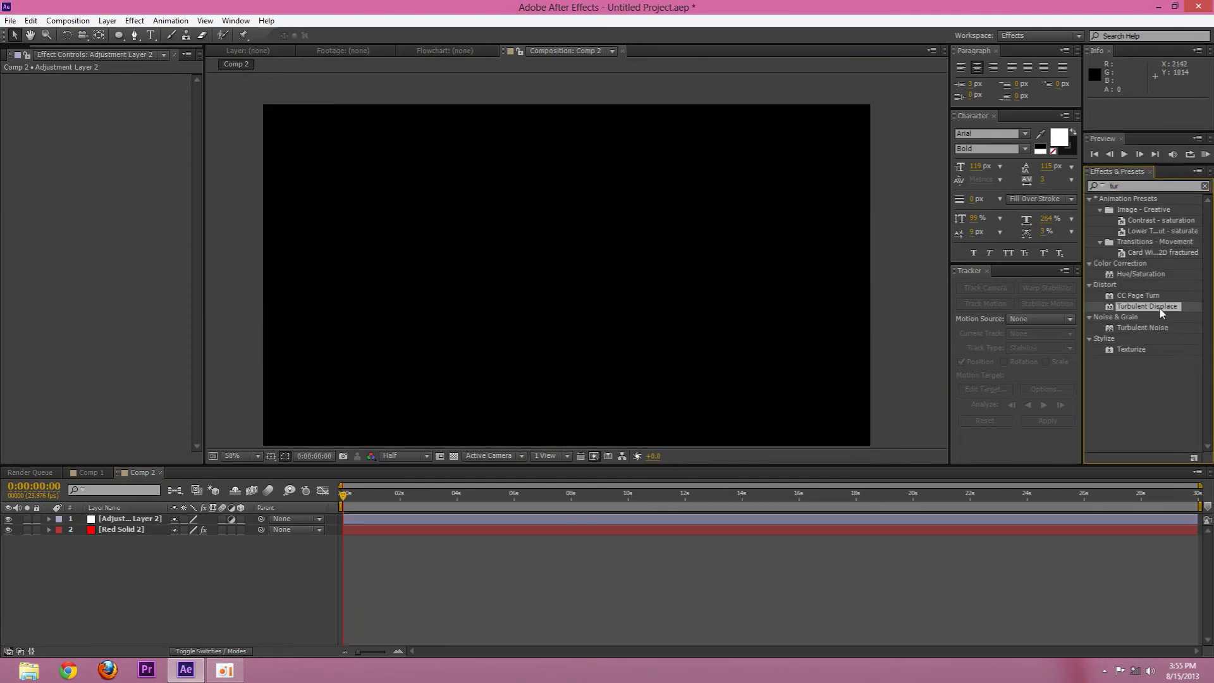
drag(1160, 312, 142, 522)
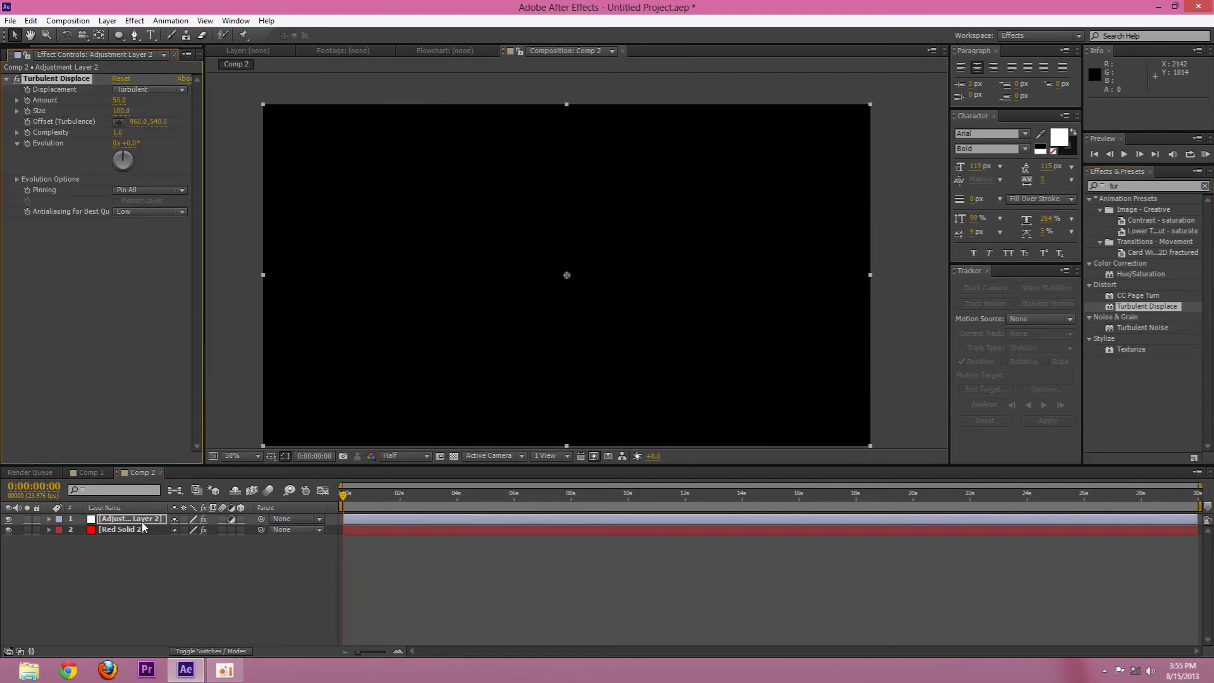
Step: At 0:00:00:12, set the adjustment layer's Turbulent Displace to Amount 103, Size 141 and Complexity 1.5
key(space)
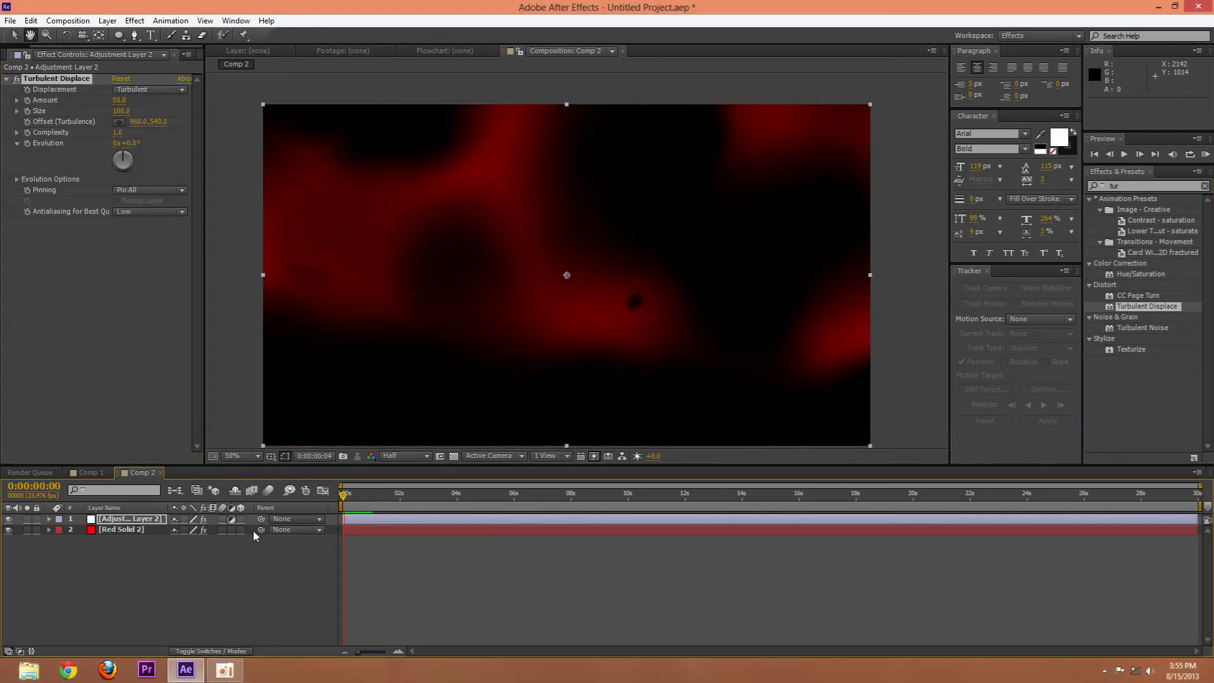
click(358, 497)
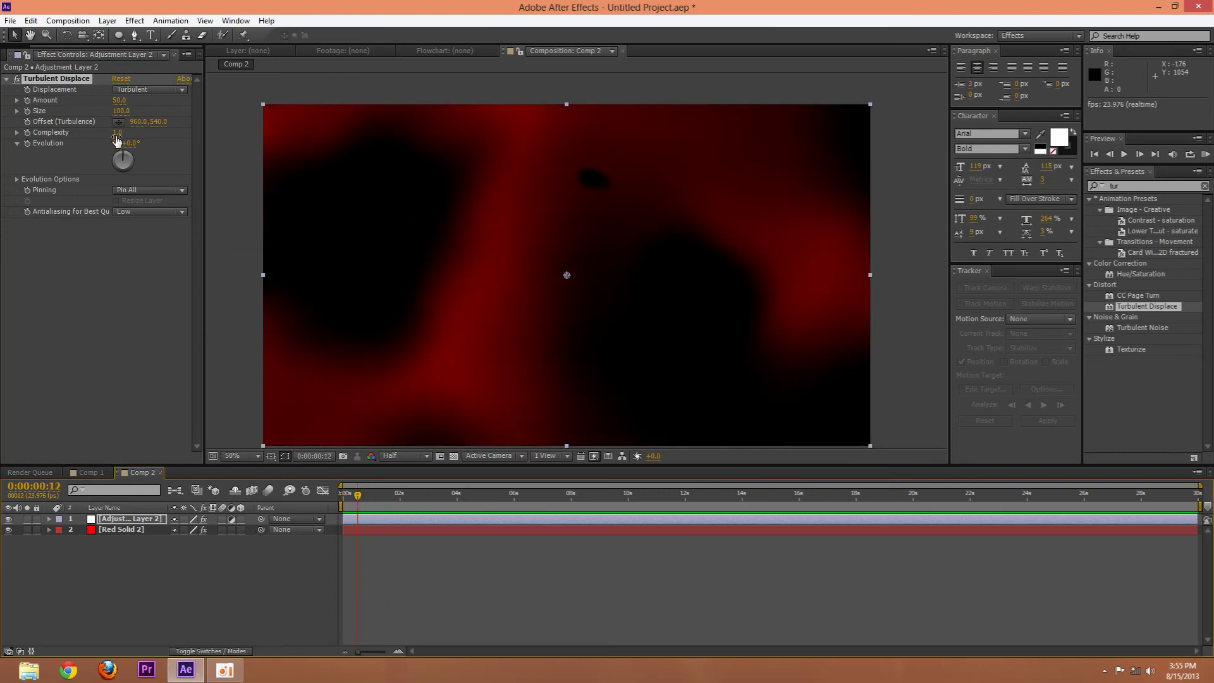
drag(117, 134, 136, 102)
click(121, 111)
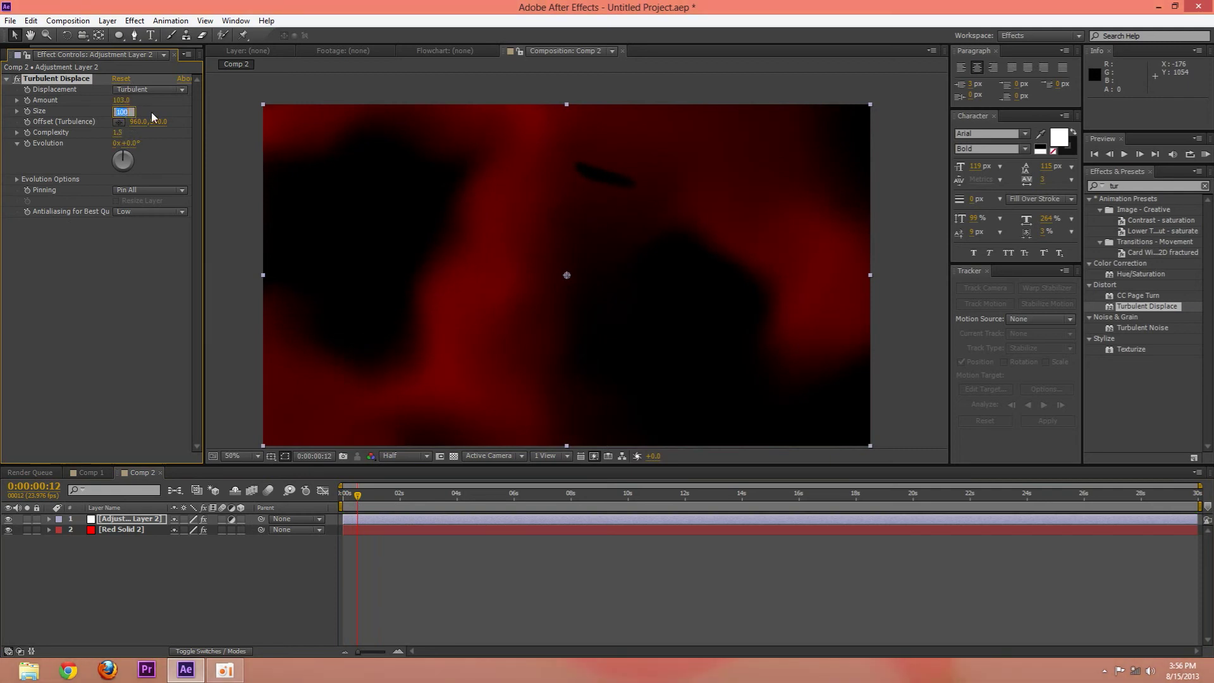
text(141)
key(Return)
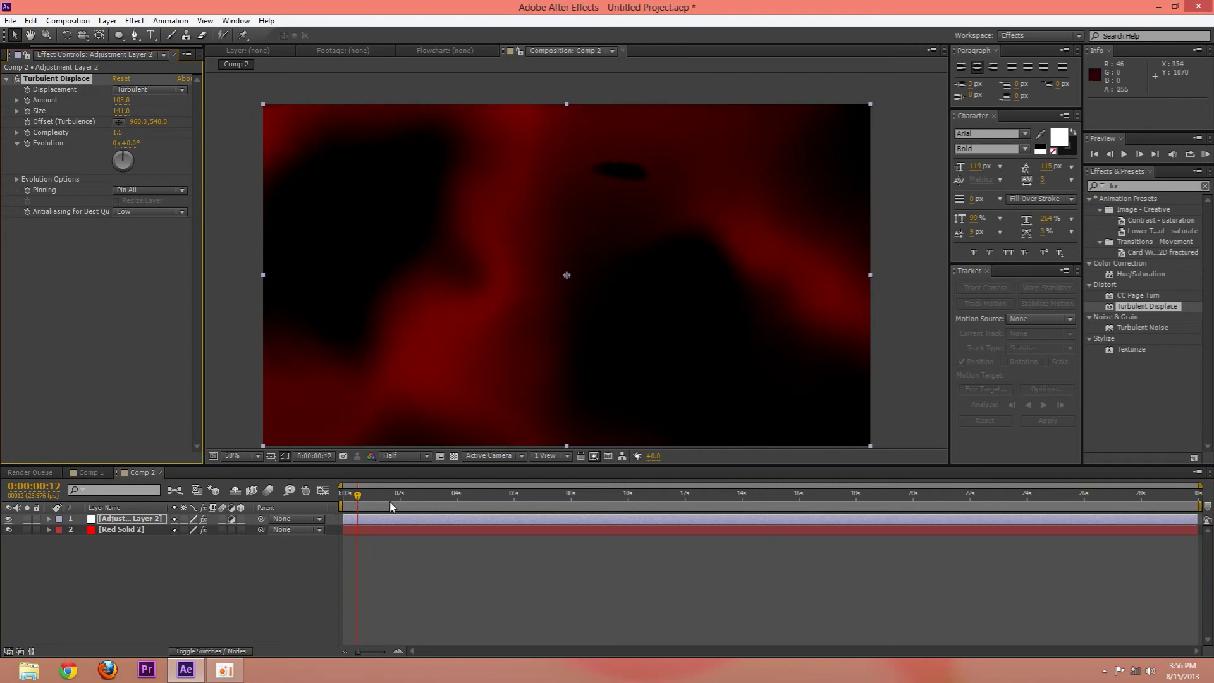
Step: Play the animation repeatedly from the first frame to check how the displacement distorts the falling red shape
drag(358, 495, 280, 486)
scroll(366, 416, down, 3)
click(357, 408)
scroll(355, 407, up, 3)
key(space)
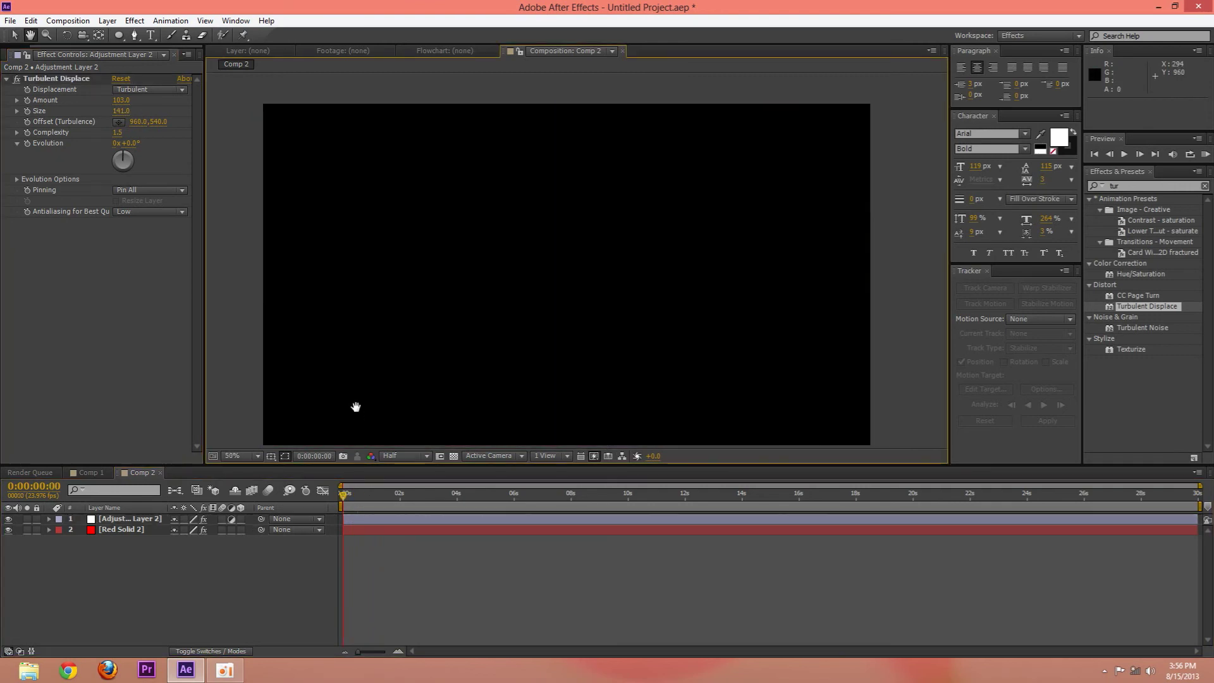
key(space)
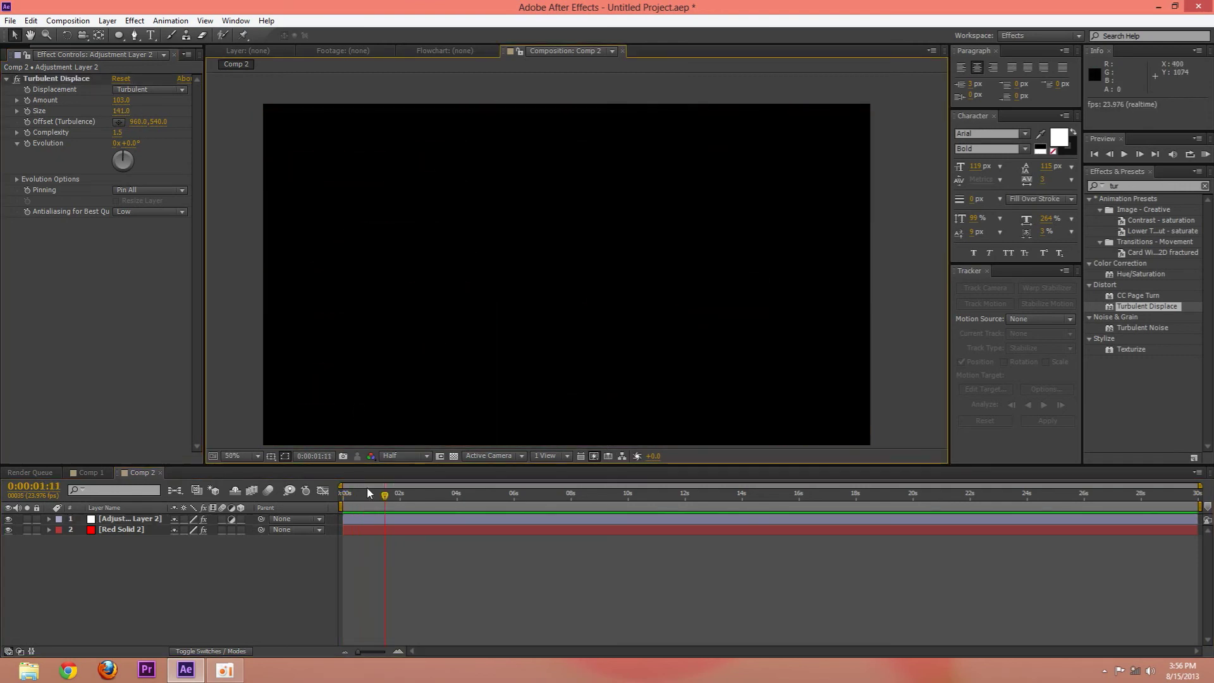
key(space)
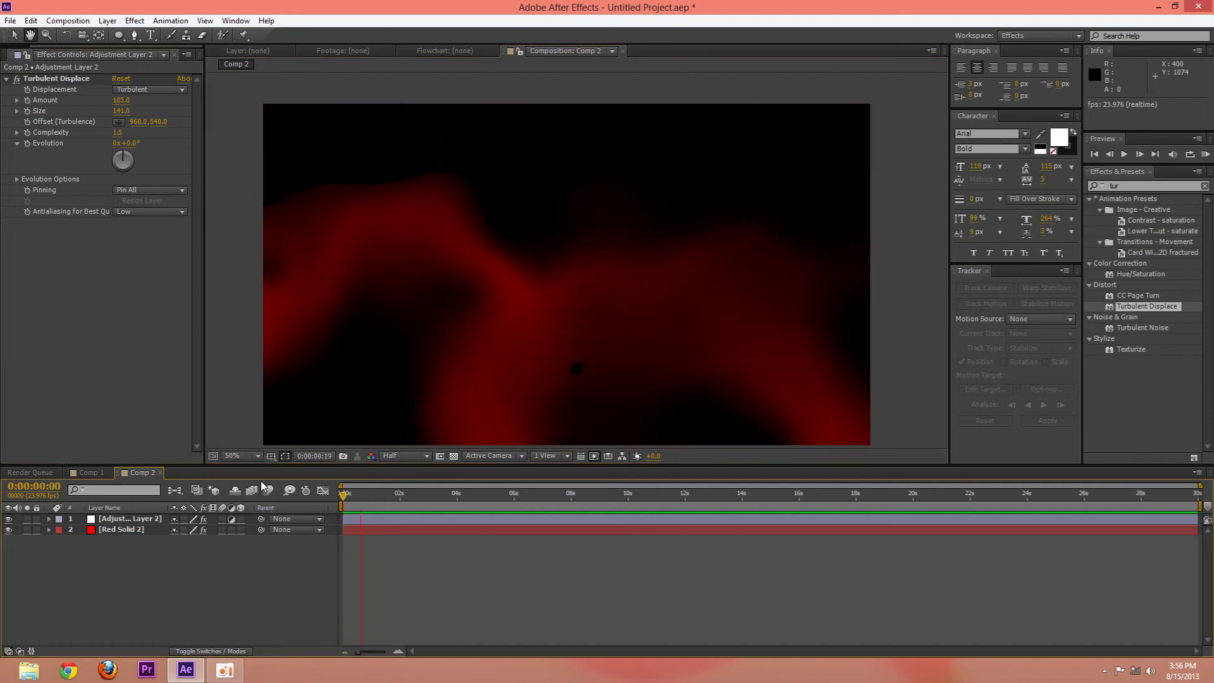
key(space)
key(space)
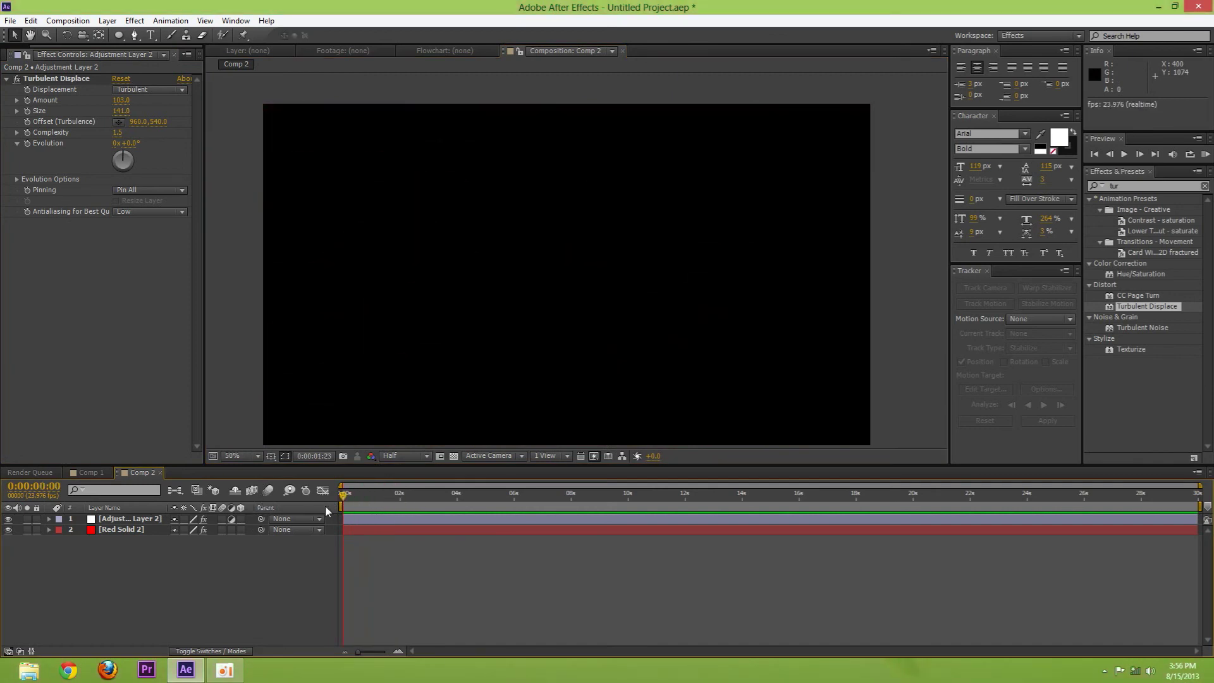
key(space)
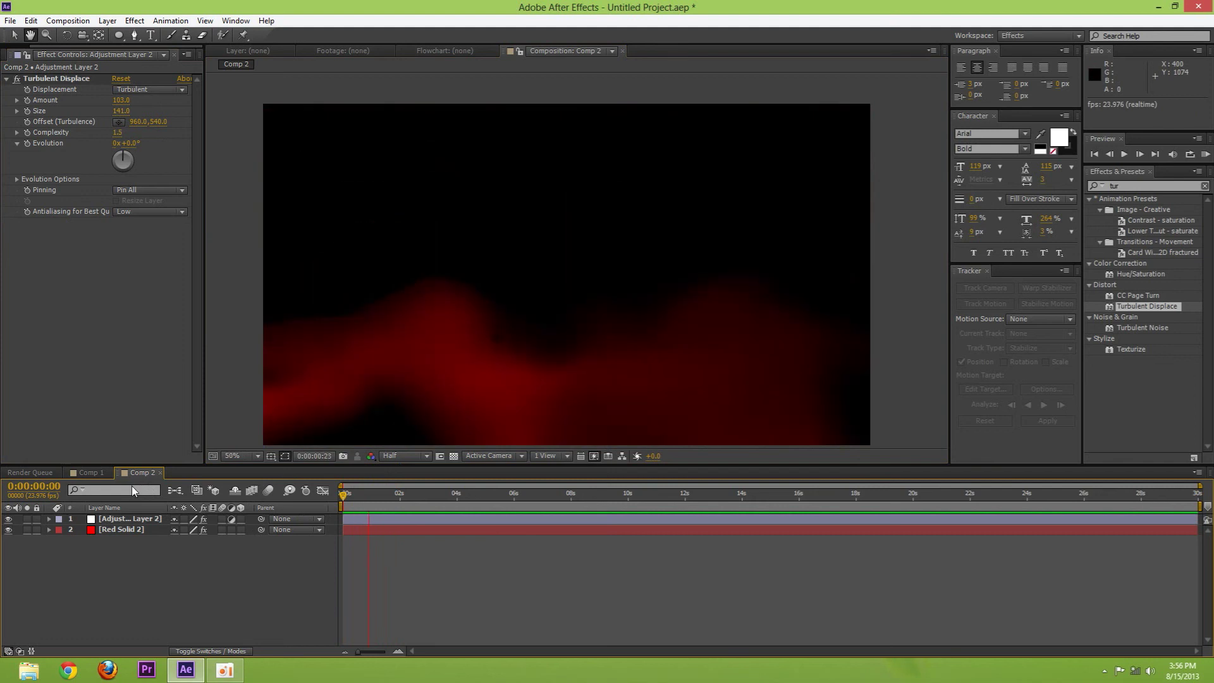
key(space)
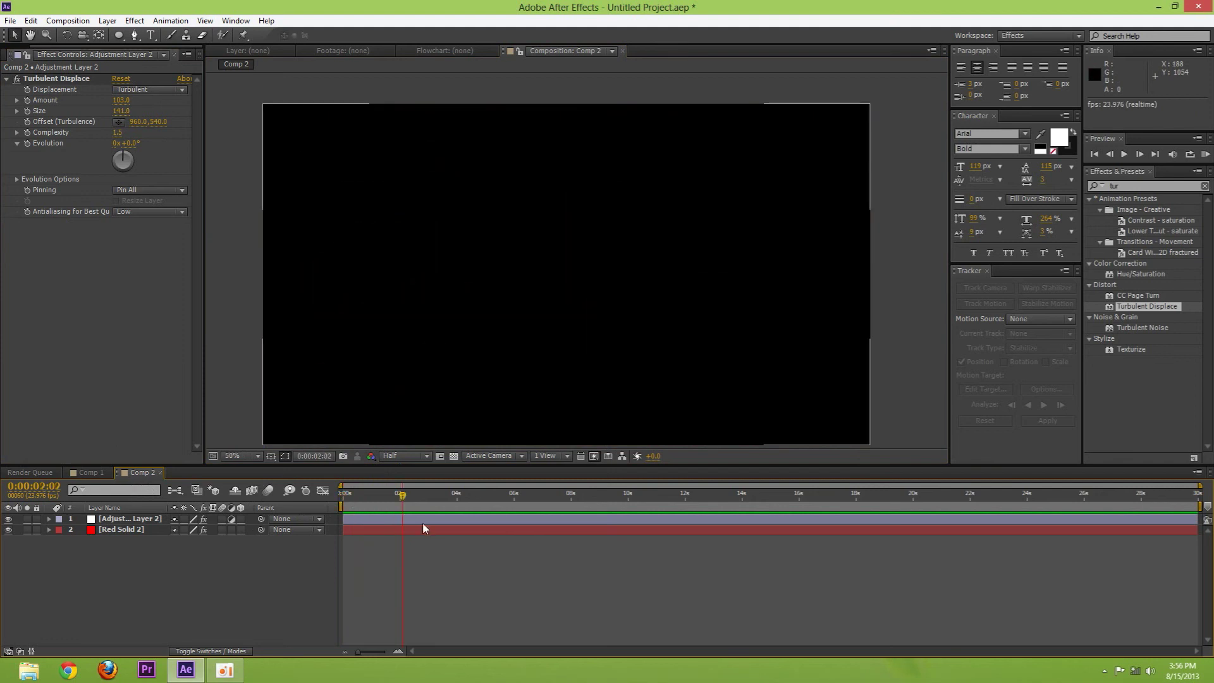
click(367, 506)
drag(366, 505, 343, 503)
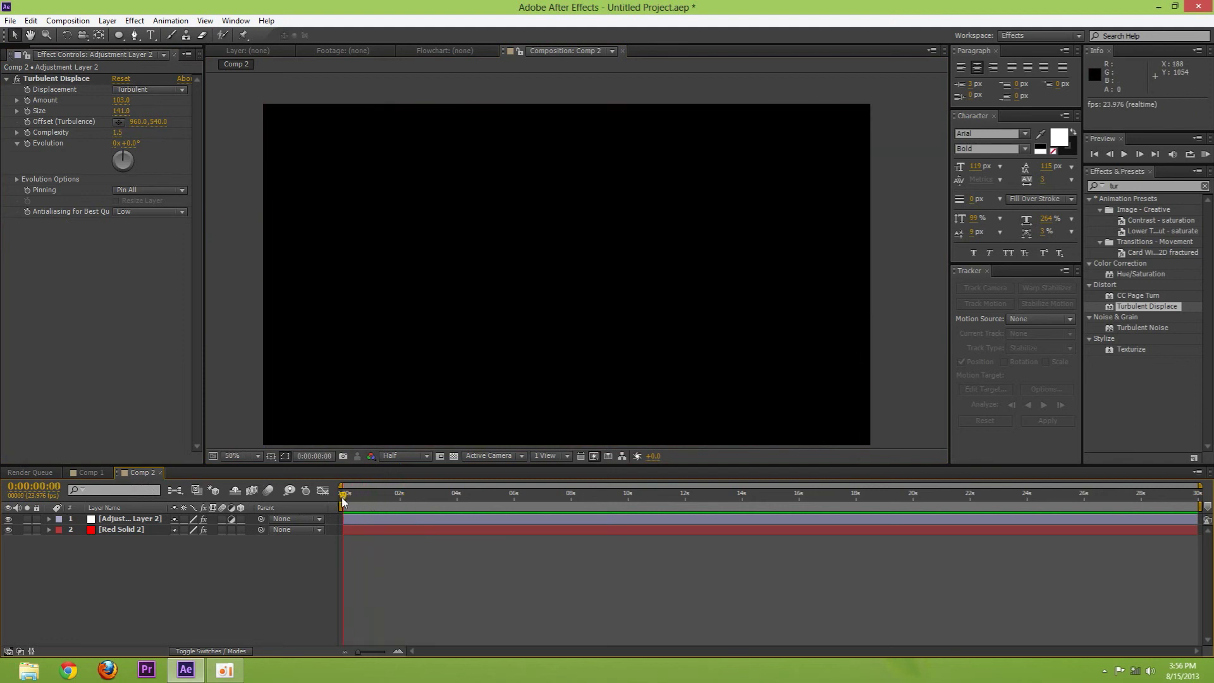
Step: Duplicate the red solid at 0:00:00:06 and set the copy's CC Burn Film Random Seed to 1100
click(132, 530)
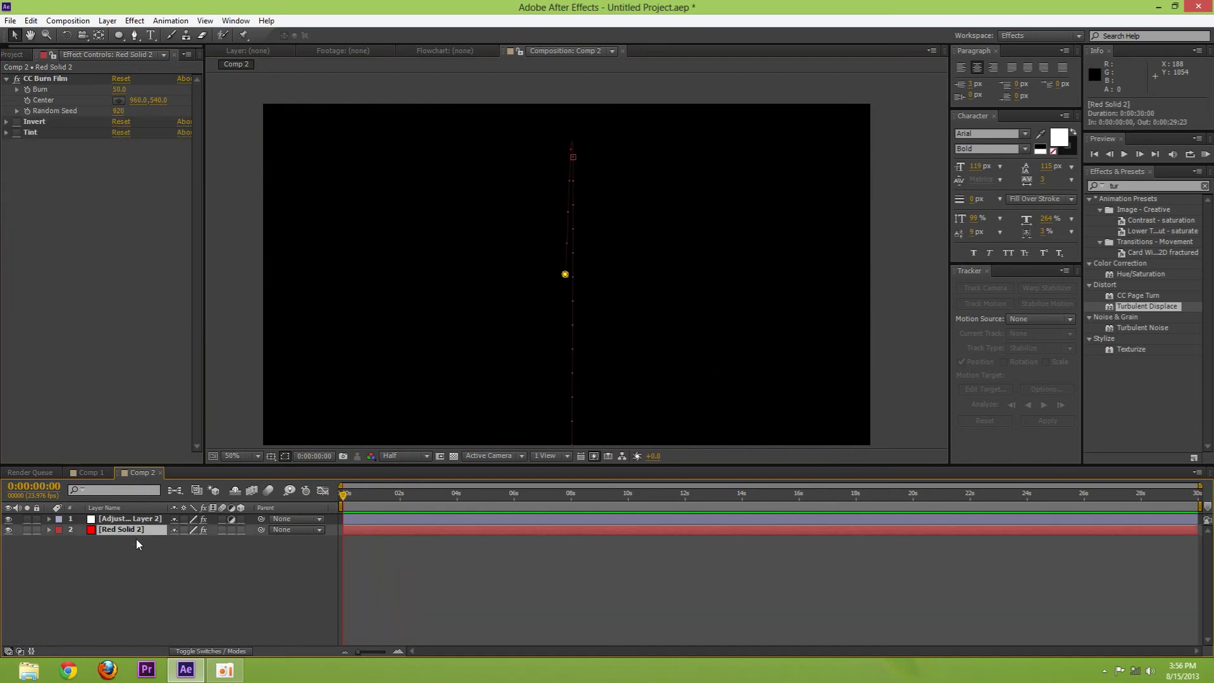
key(space)
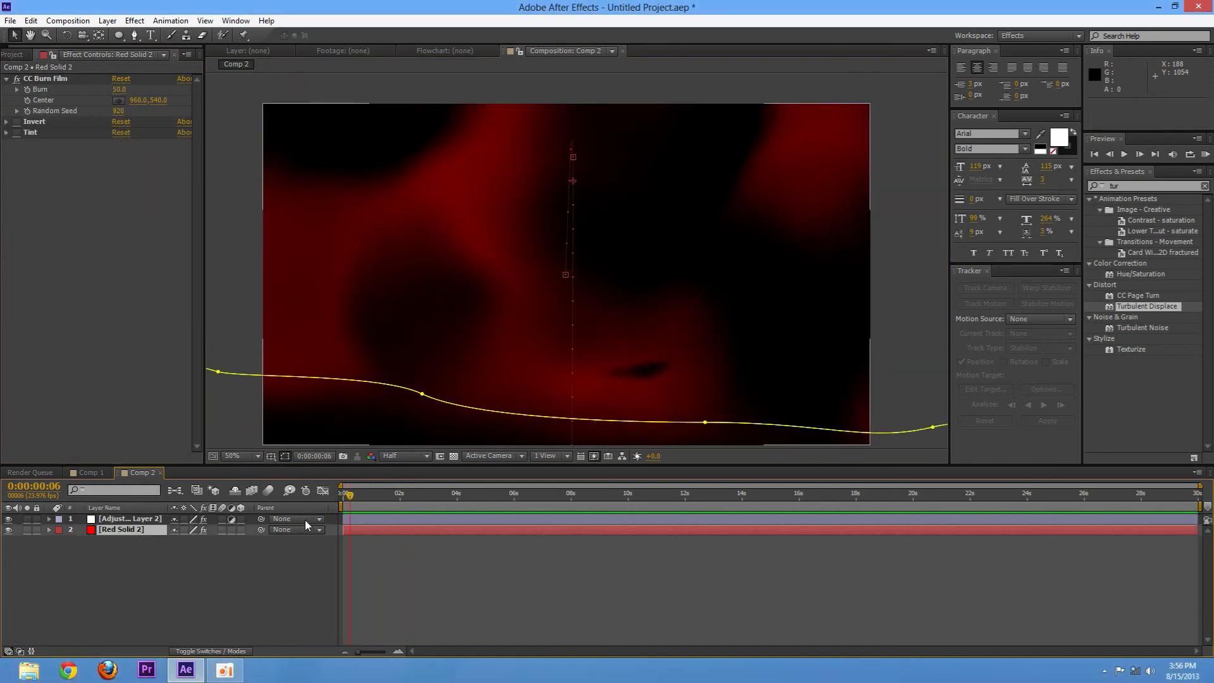
key(ctrl+d)
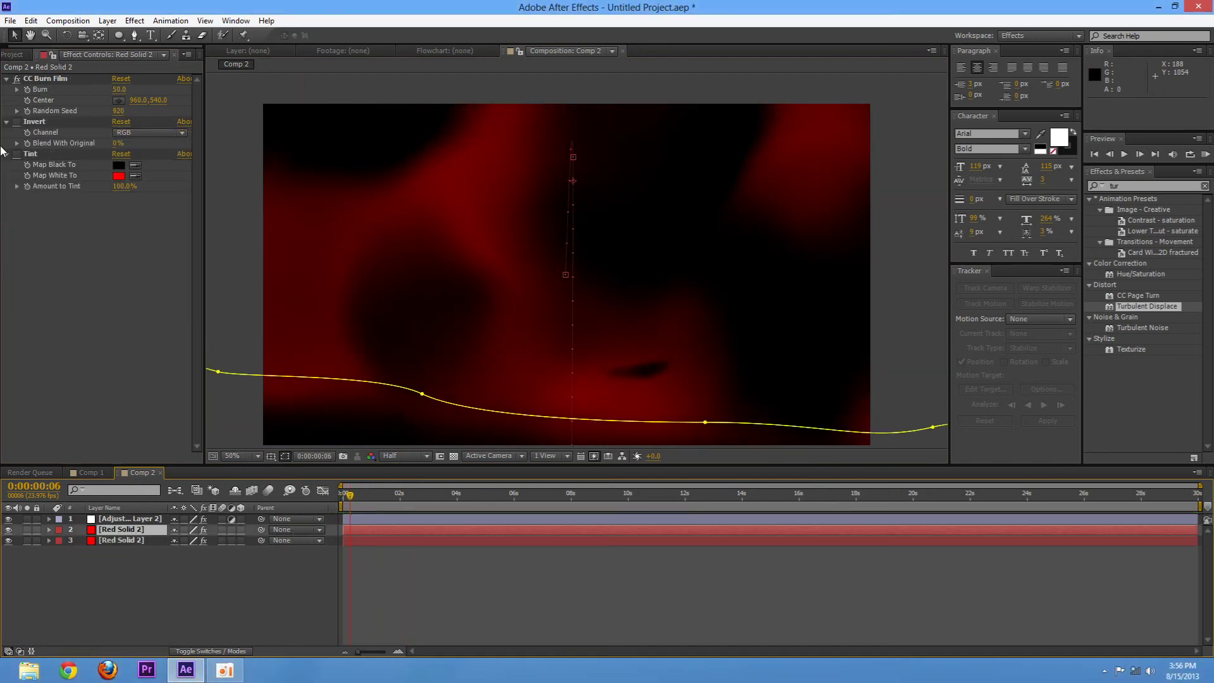
drag(119, 111, 120, 118)
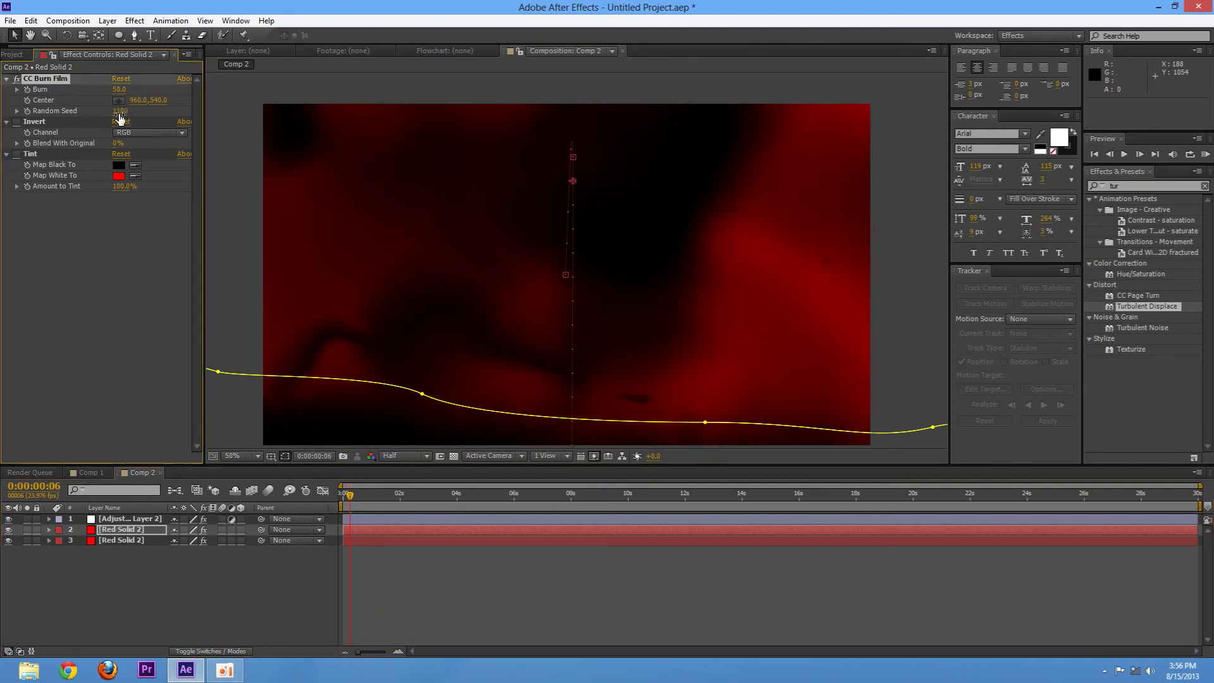
Step: Preview the two overlapping red solids and delete the duplicate with the changed random seed
click(135, 531)
key(space)
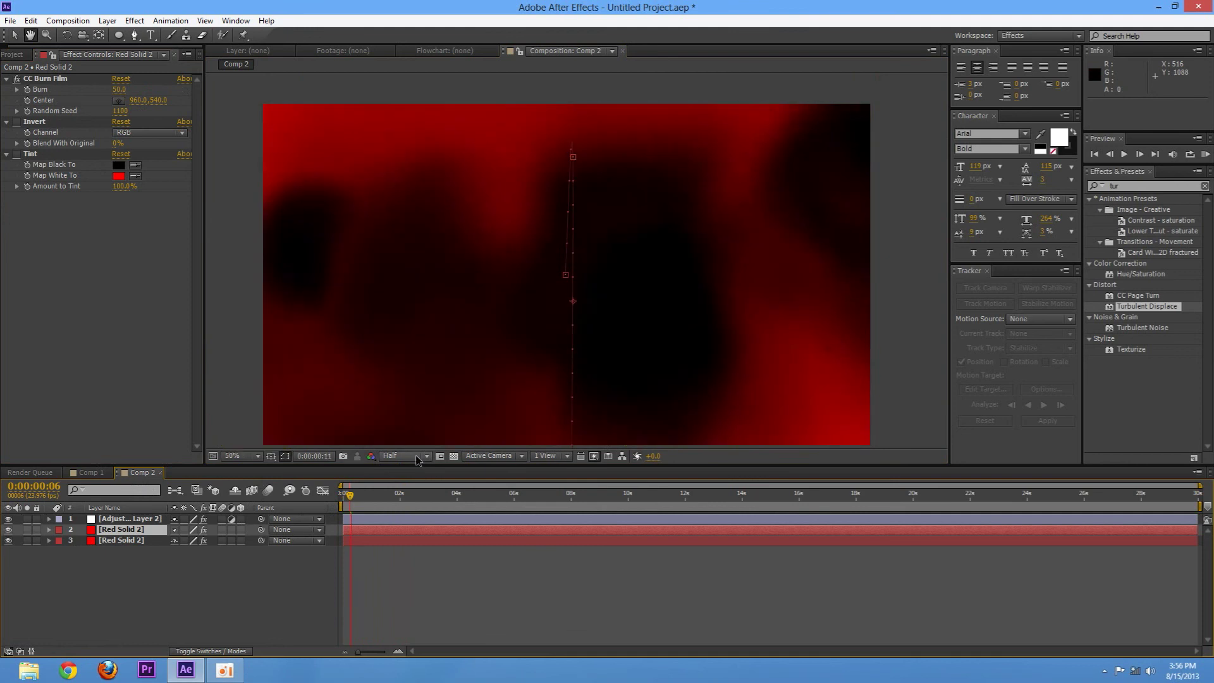
key(space)
key(Page_Down)
key(Page_Down)
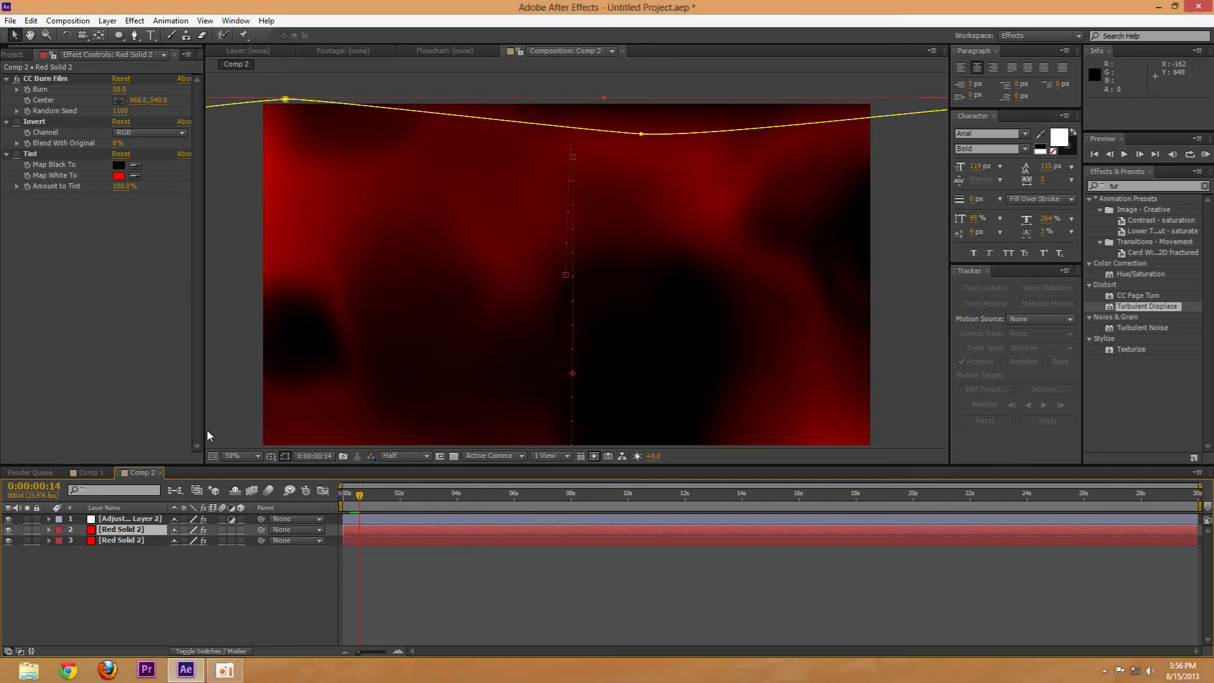
click(126, 529)
key(Delete)
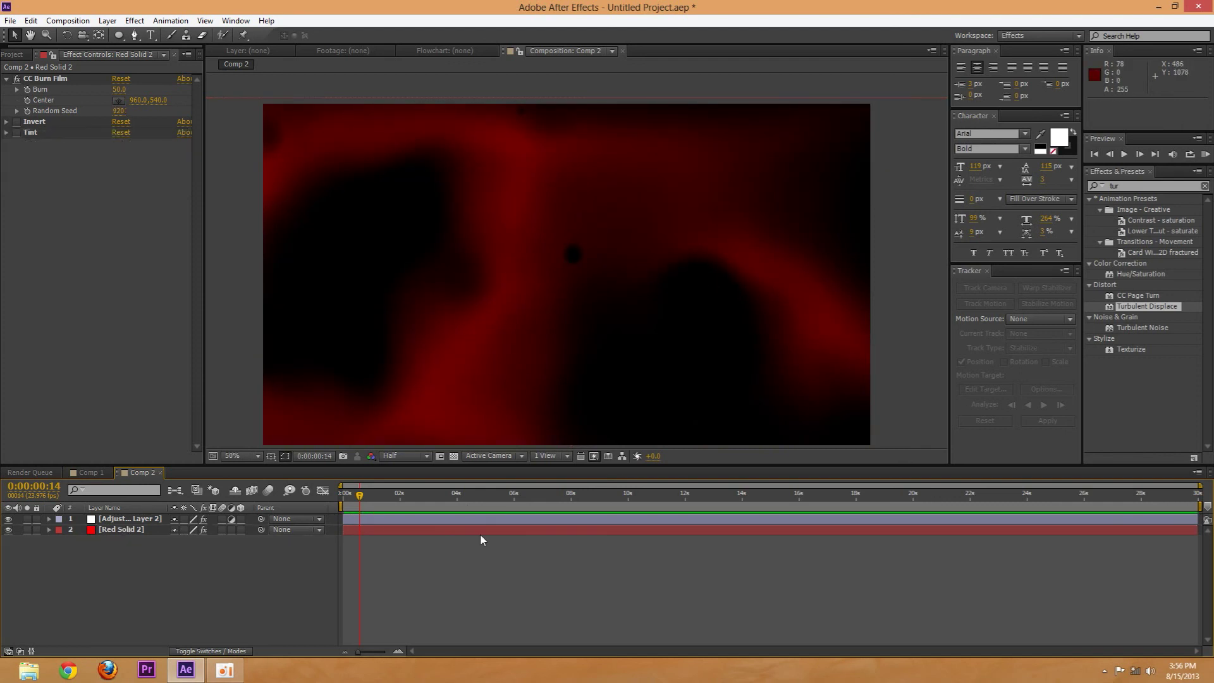
Step: Play the animation from the first frame to check the single displaced red solid
click(343, 494)
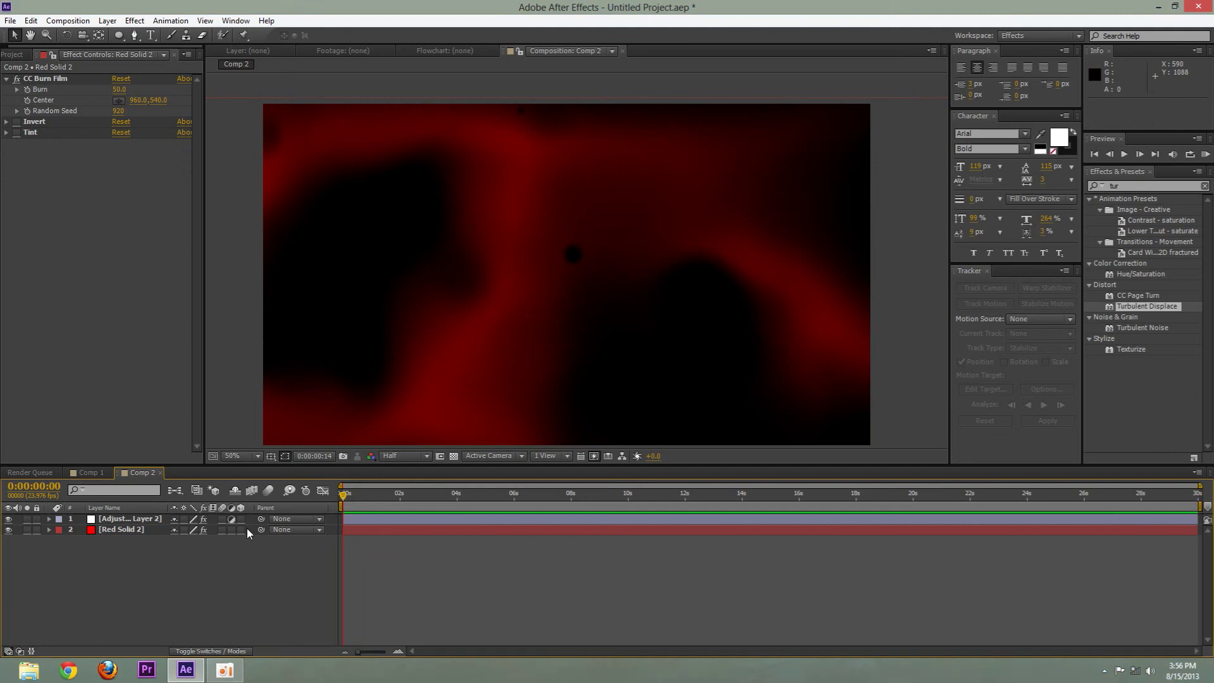
key(space)
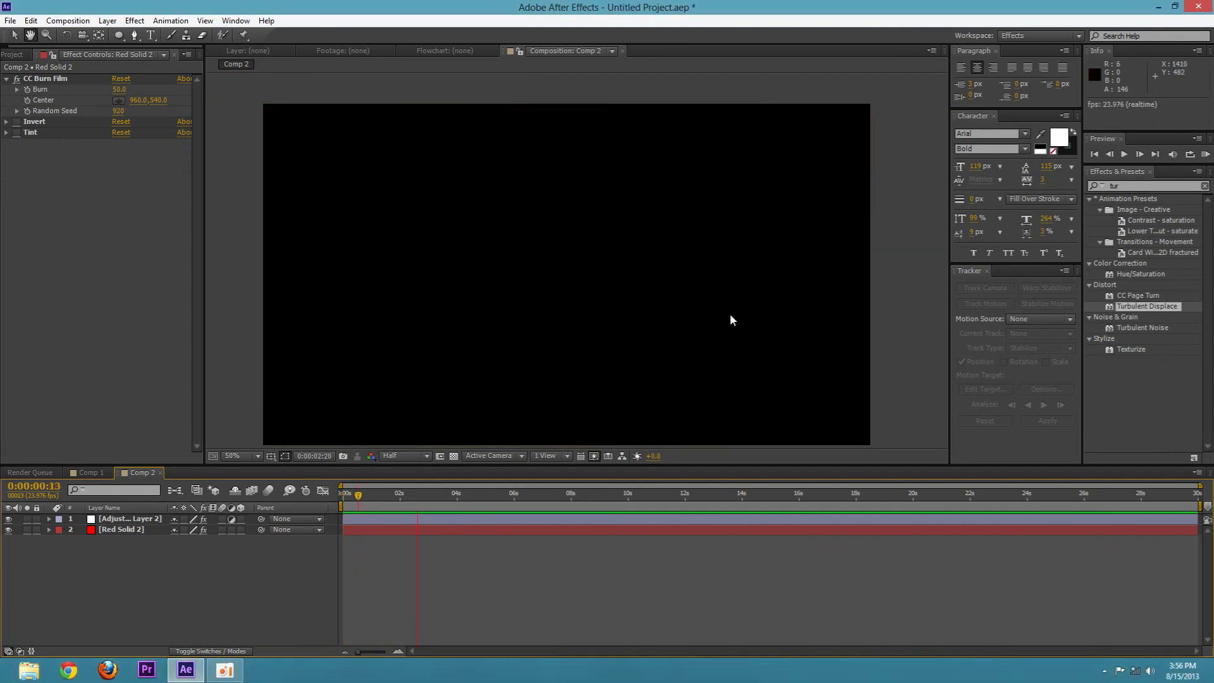
key(space)
drag(462, 493, 101, 510)
key(space)
key(space)
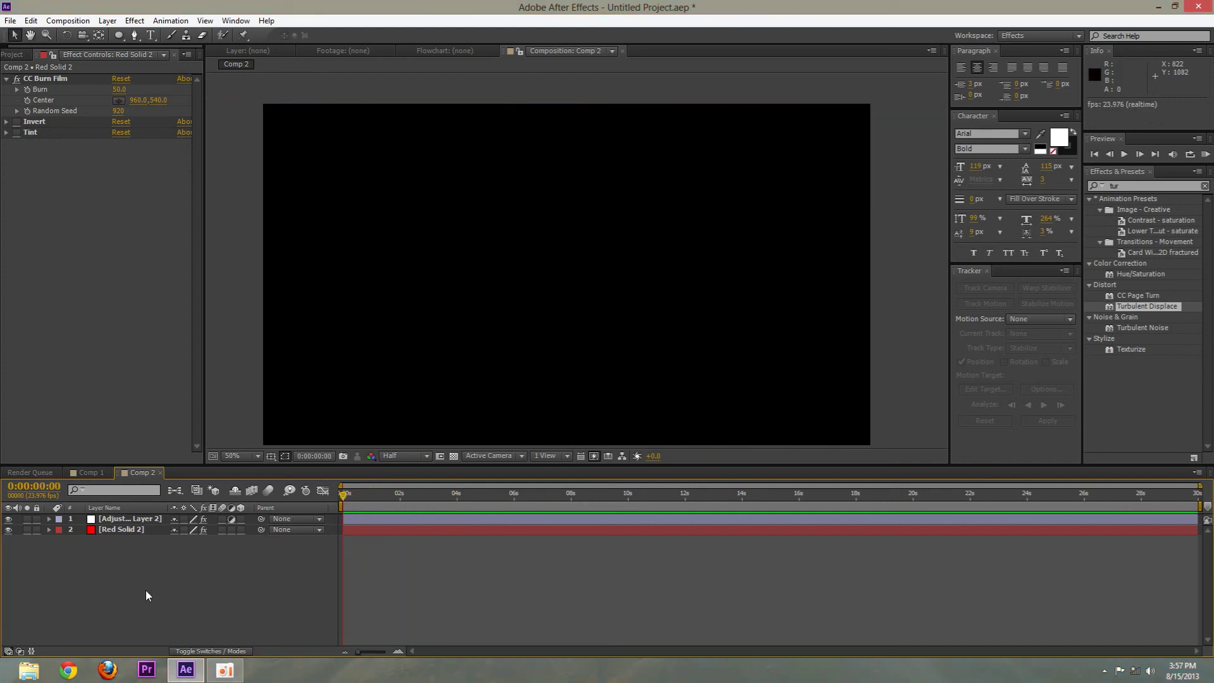
key(space)
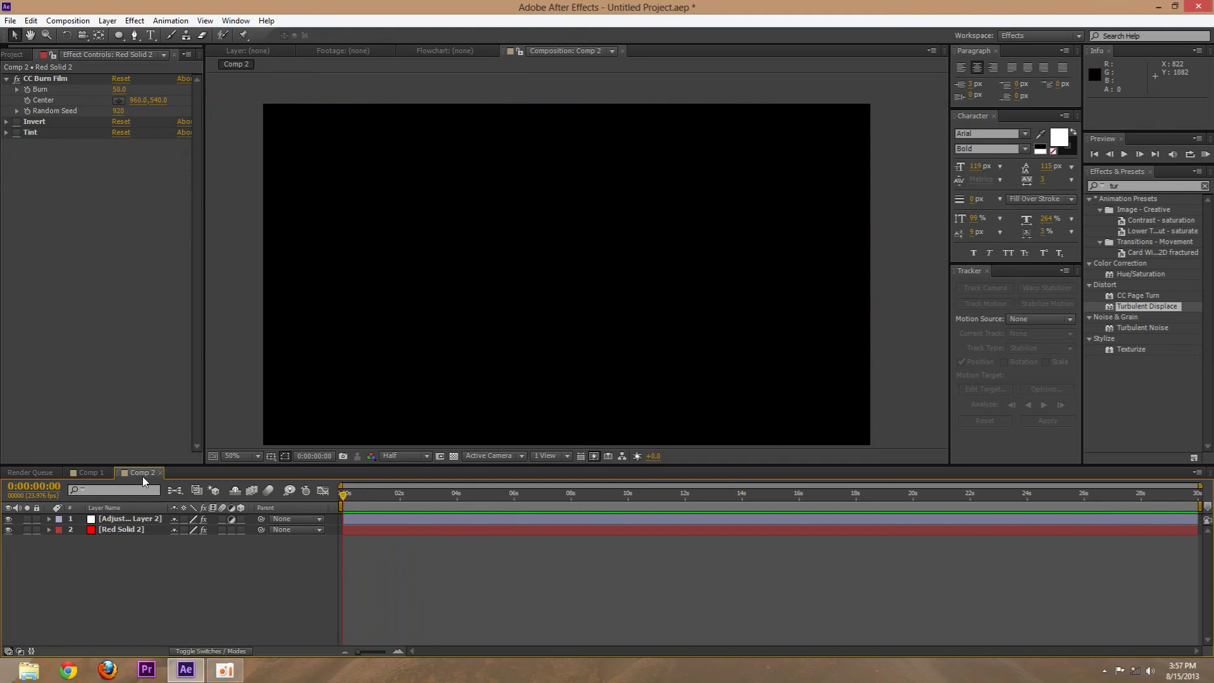
right_click(142, 476)
click(79, 388)
click(150, 474)
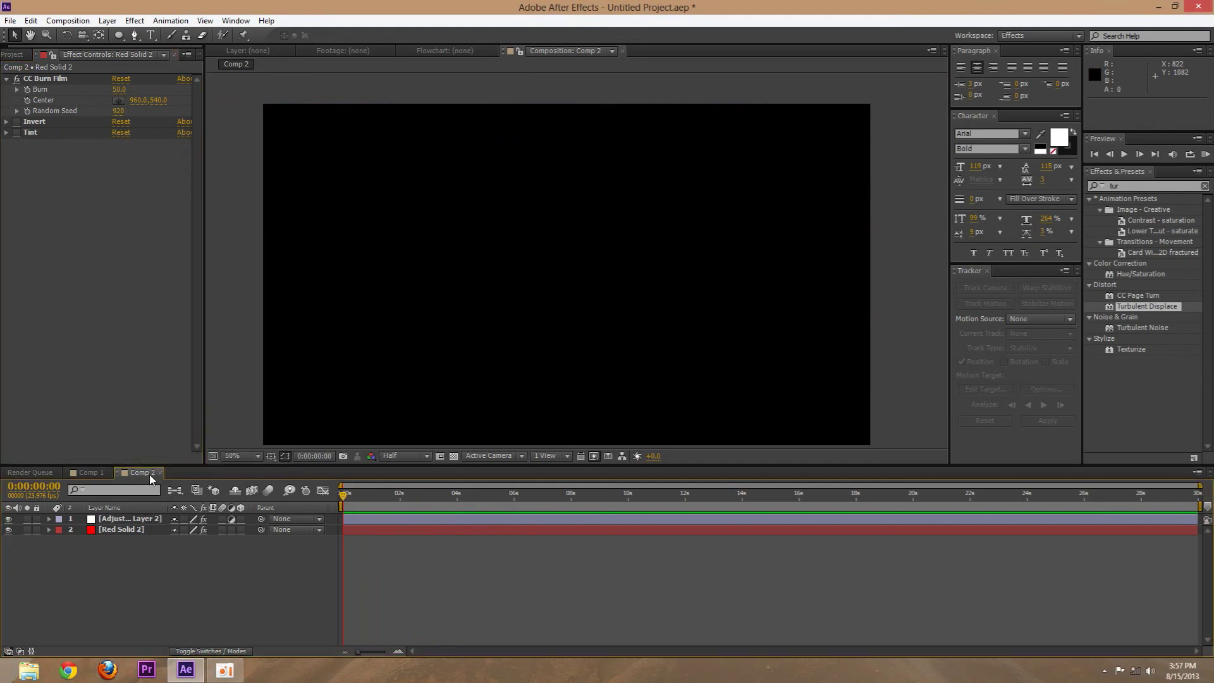